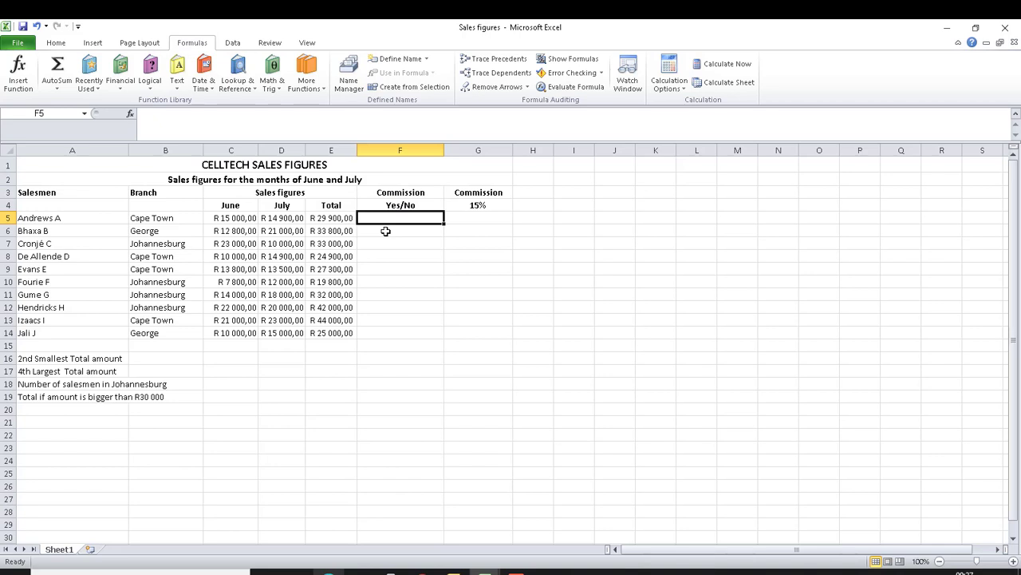
Examine row 5's June, July and Total cells together with the first Commission Yes/No cell, F5
{"action": "left_click", "coordinate": [403, 149]}
{"action": "left_click", "coordinate": [389, 218]}
{"action": "left_click", "coordinate": [400, 150]}
{"action": "left_click", "coordinate": [7, 218]}
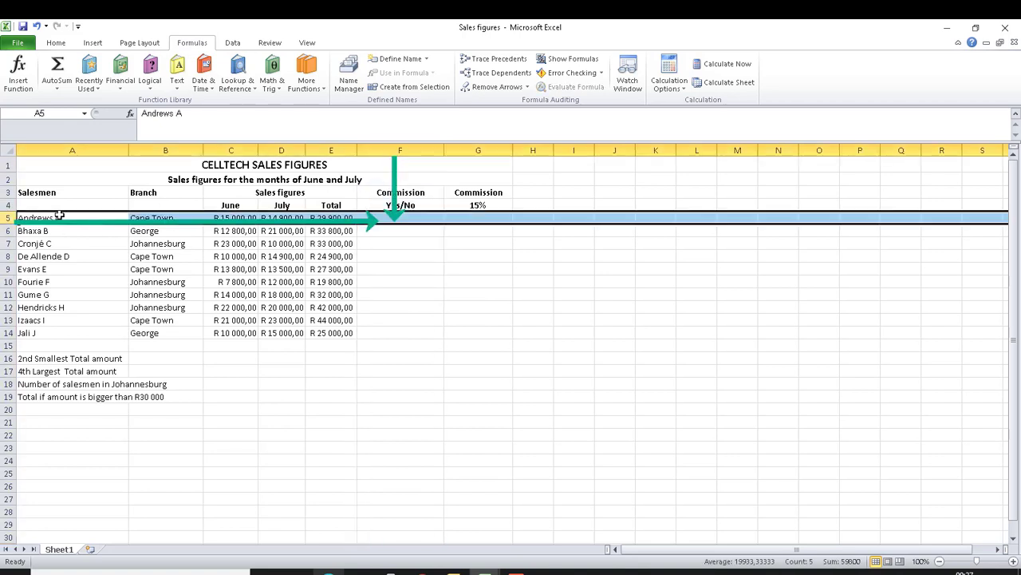
{"action": "left_click", "coordinate": [400, 218]}
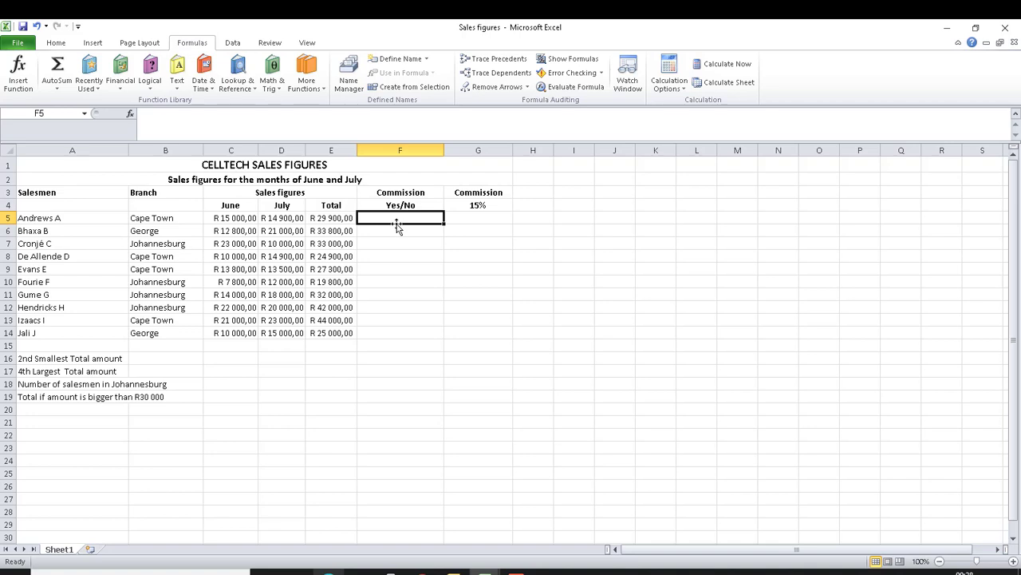
{"action": "left_click", "coordinate": [337, 150]}
{"action": "left_click", "coordinate": [333, 218]}
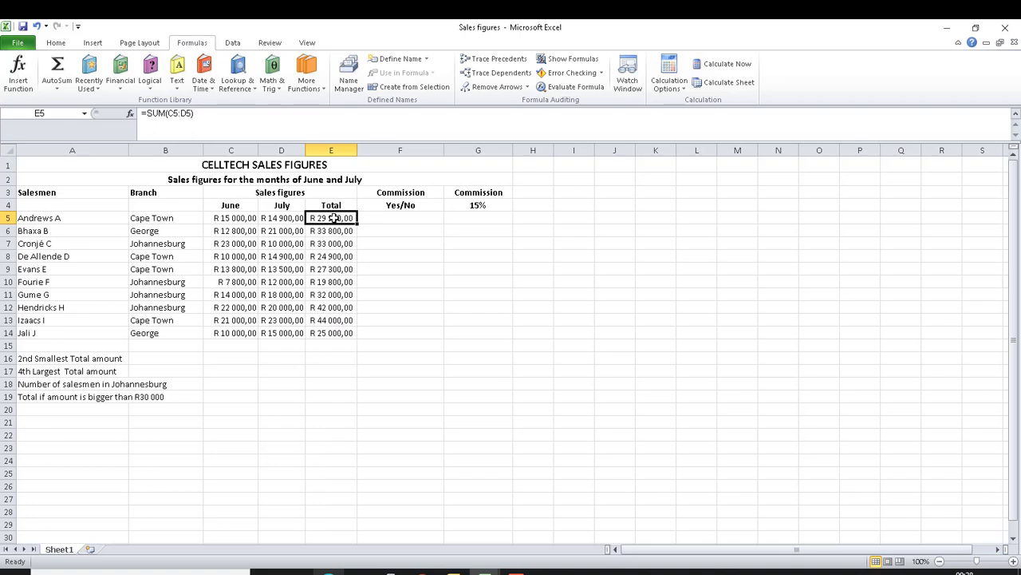
{"action": "left_click_drag", "start_coordinate": [231, 216], "coordinate": [287, 217]}
{"action": "left_click", "coordinate": [333, 217]}
{"action": "left_click_drag", "start_coordinate": [243, 220], "coordinate": [283, 220]}
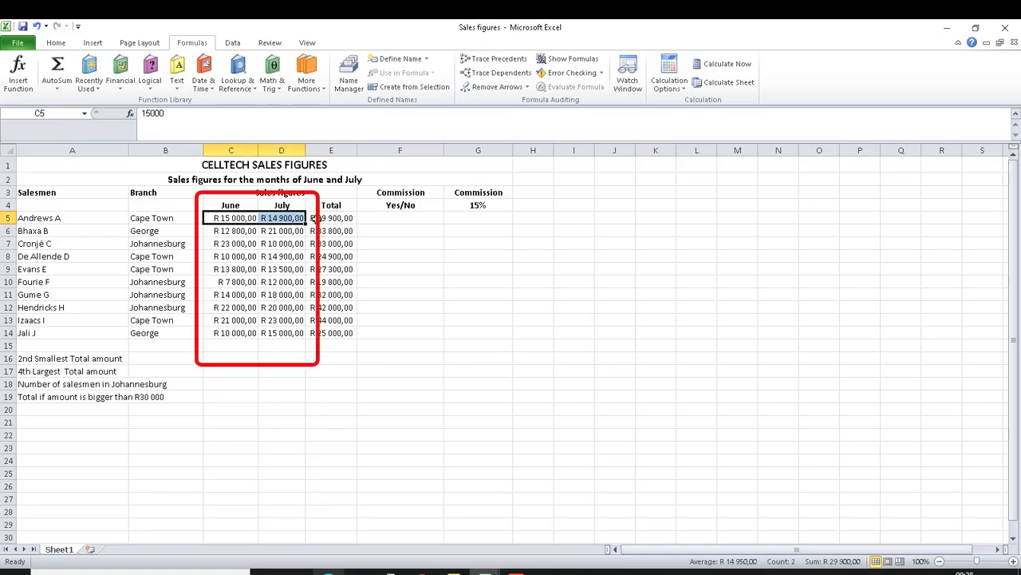
{"action": "left_click", "coordinate": [323, 218]}
{"action": "left_click", "coordinate": [387, 220]}
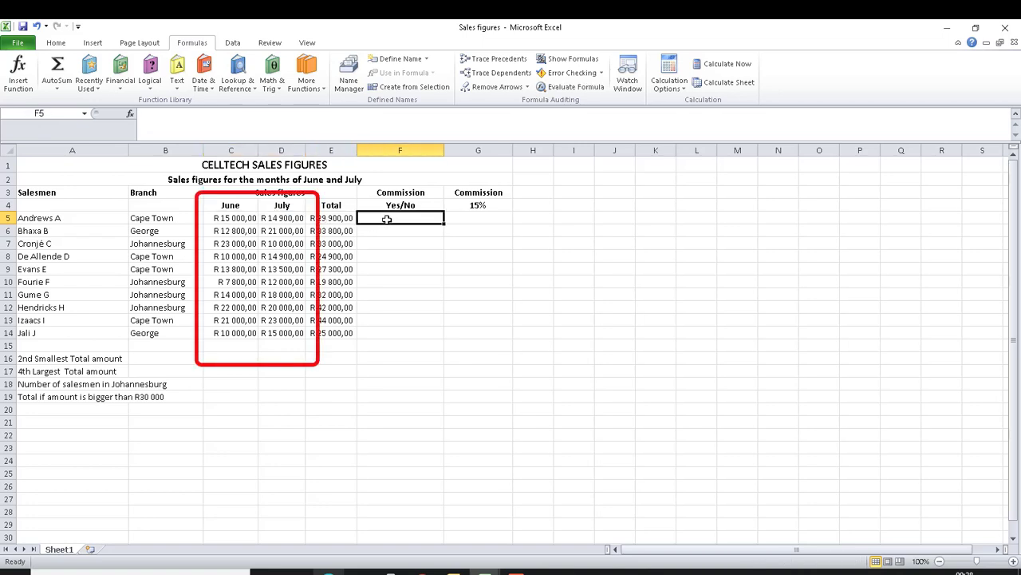
{"action": "left_click", "coordinate": [328, 217]}
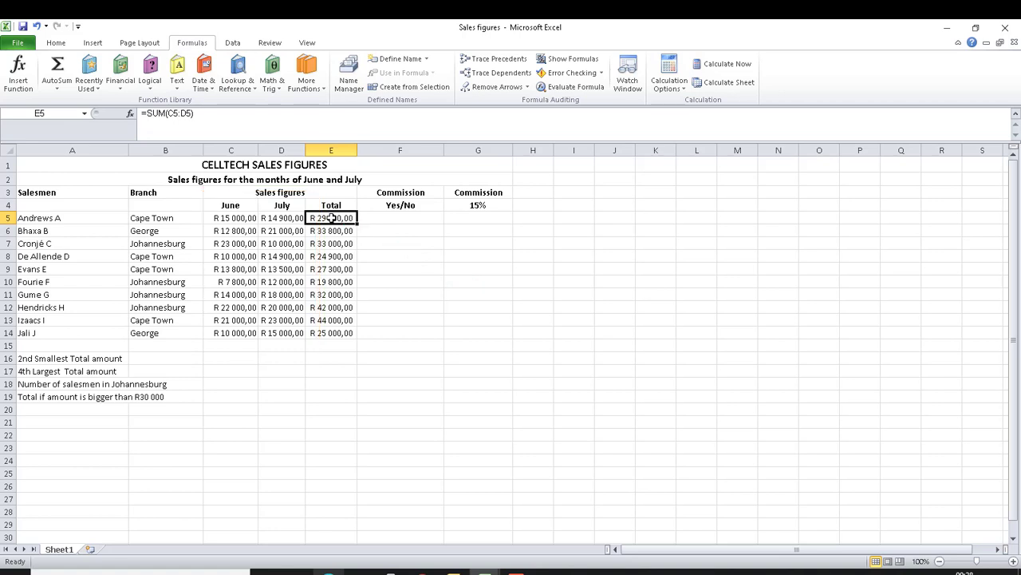
Begin an IF formula in F5 that tests whether the total in E5 is greater than or equal to 30000
{"action": "left_click", "coordinate": [395, 217]}
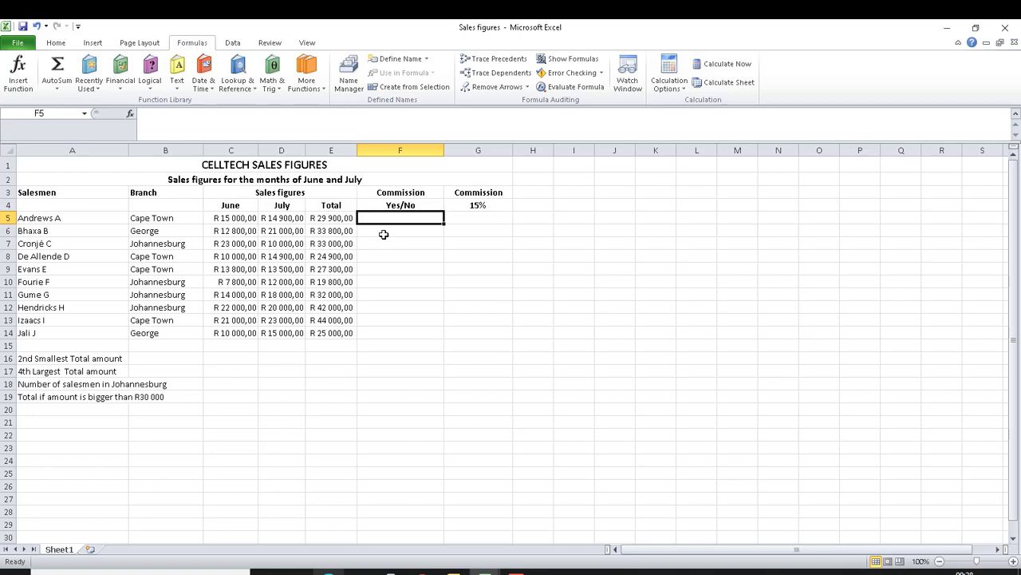
{"action": "type", "text": "=if"}
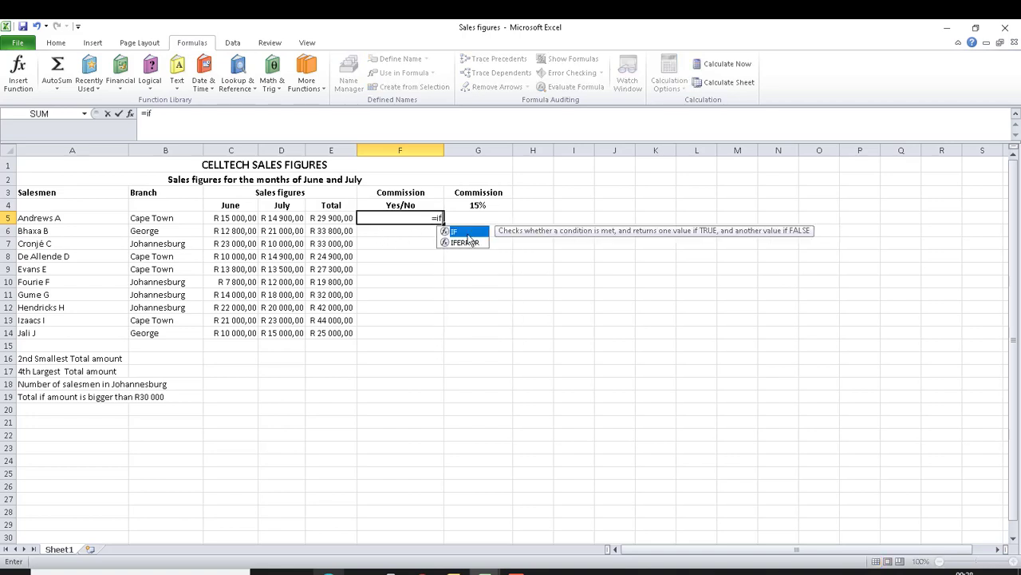
{"action": "key", "text": "Tab"}
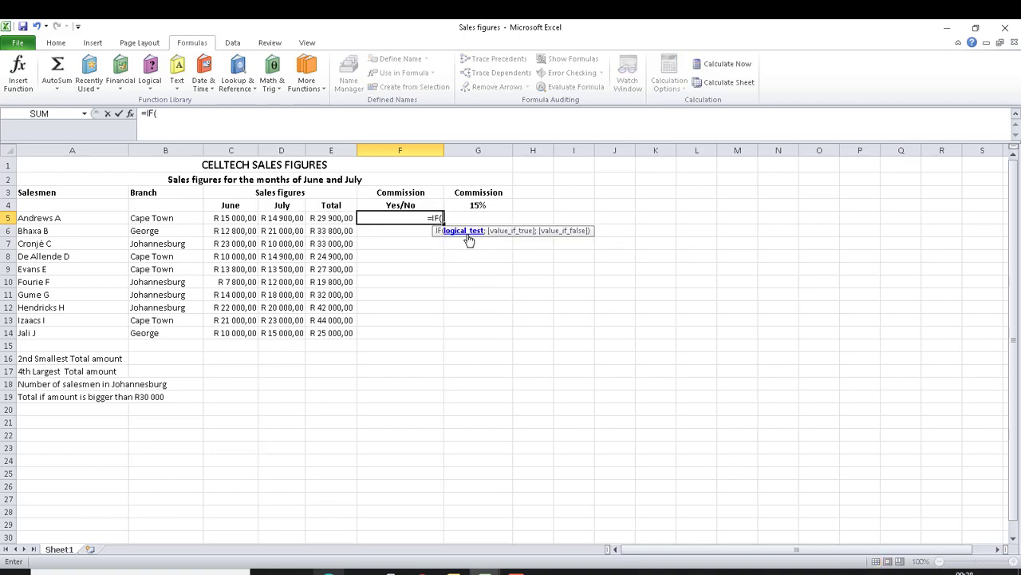
{"action": "left_click", "coordinate": [329, 219]}
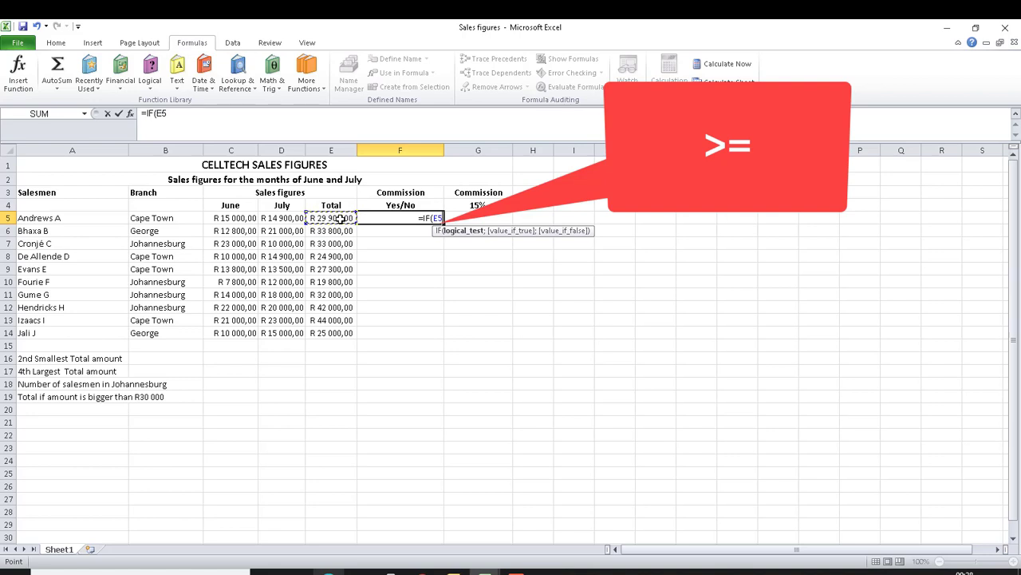
{"action": "type", "text": ">="}
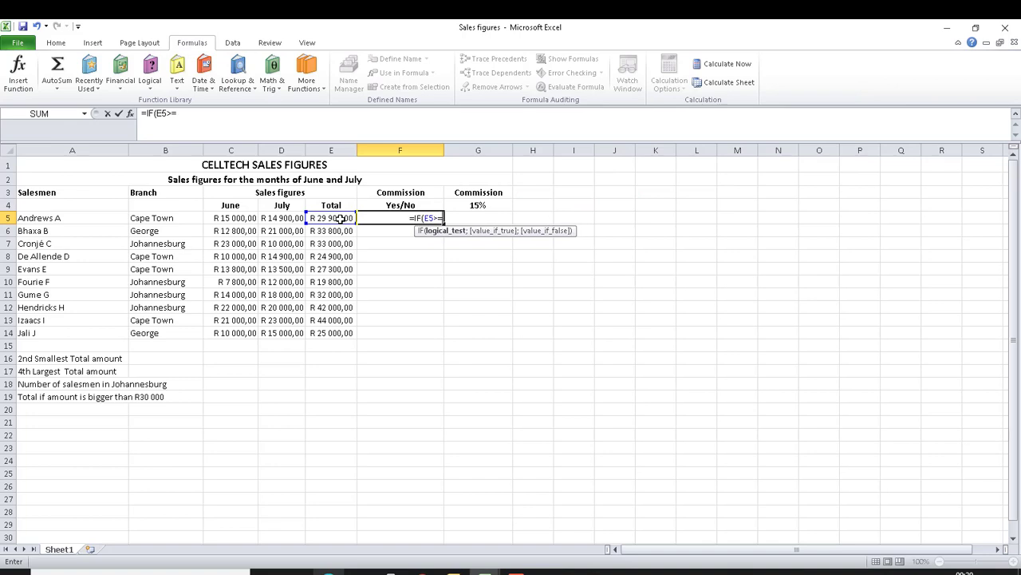
{"action": "type", "text": "\""}
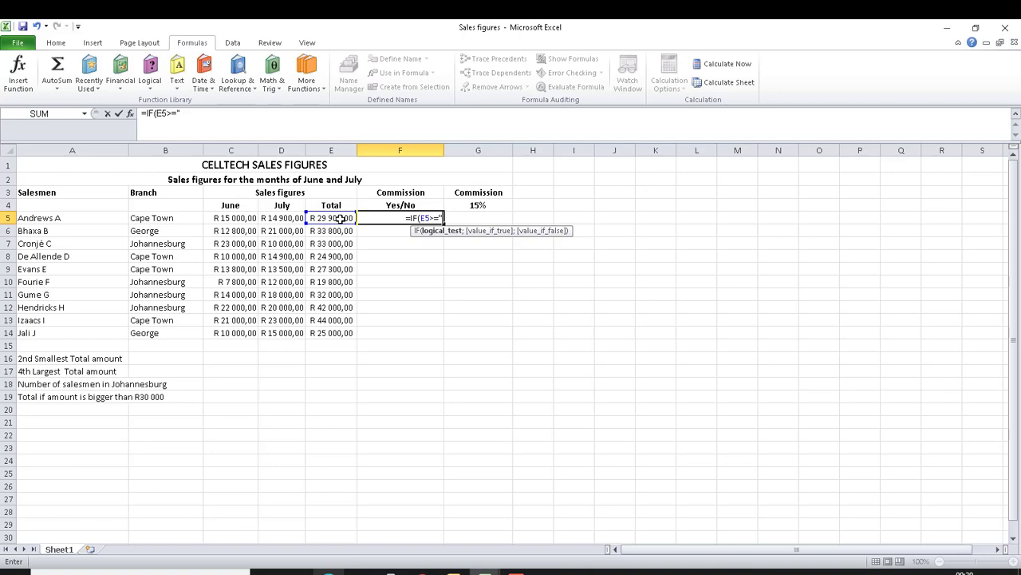
{"action": "key", "text": "BackSpace"}
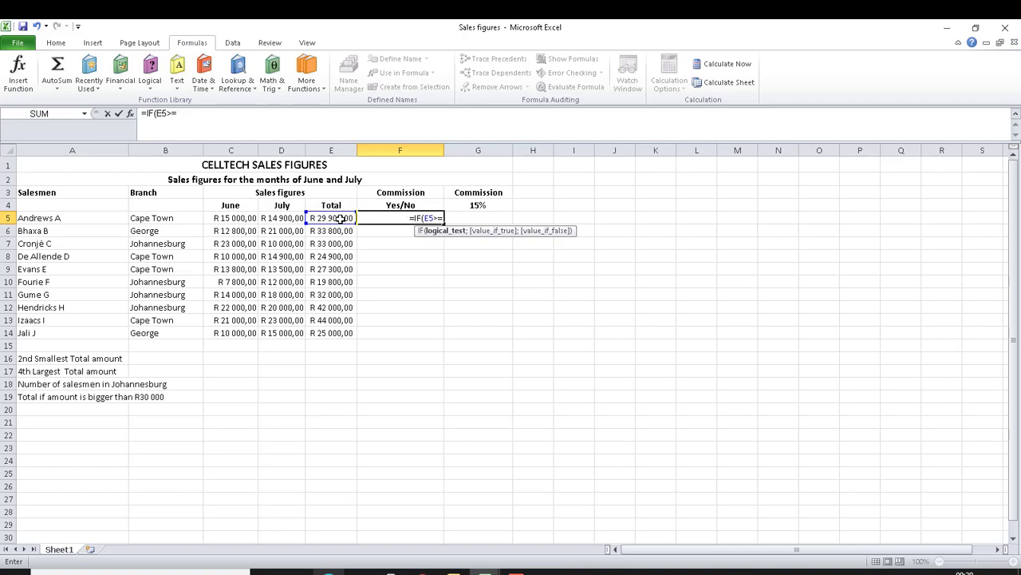
{"action": "type", "text": "30"}
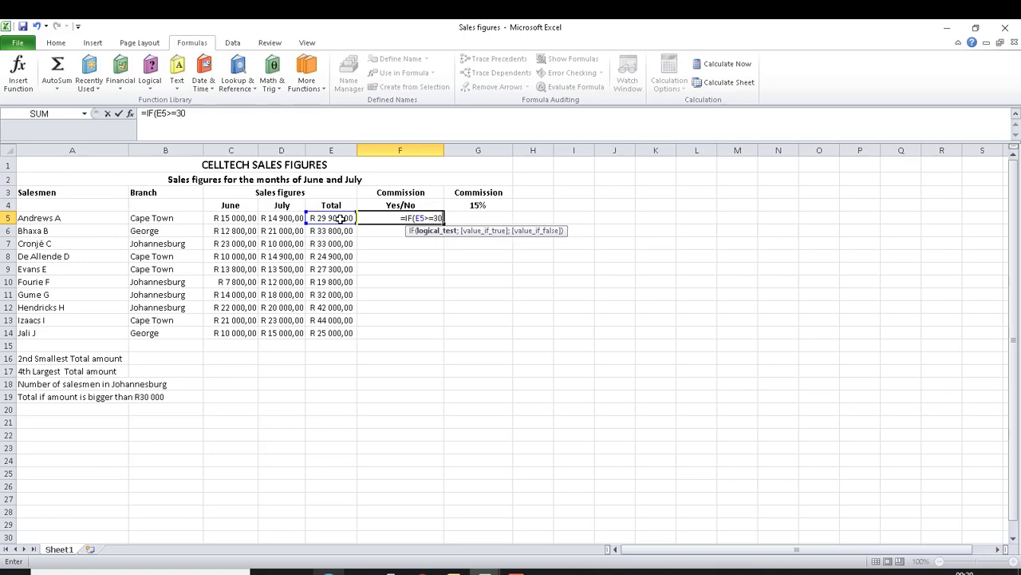
{"action": "type", "text": "000"}
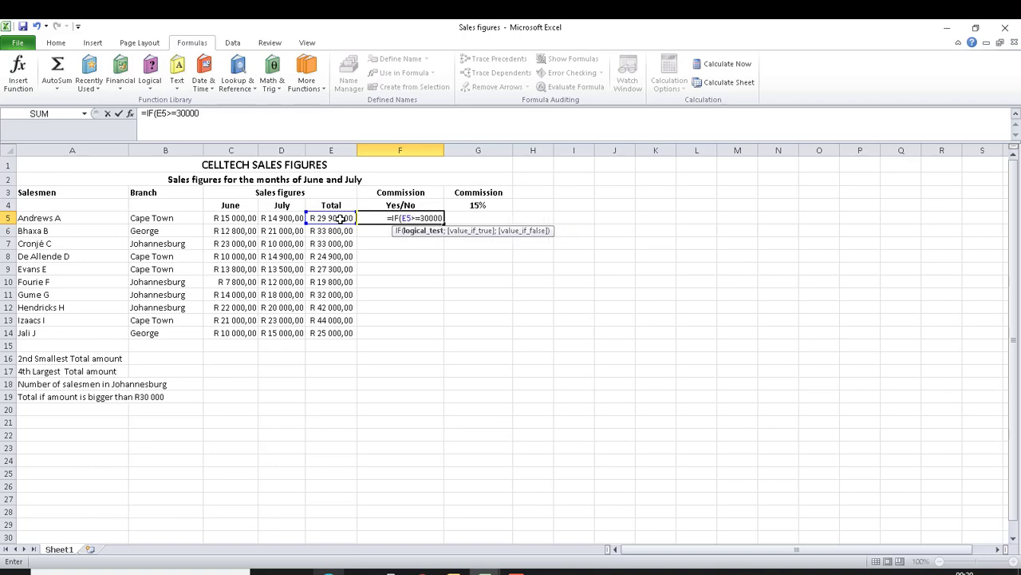
Complete the F5 formula to return "YES" if true and "NO" if false, and copy it down through F14
{"action": "type", "text": ";"}
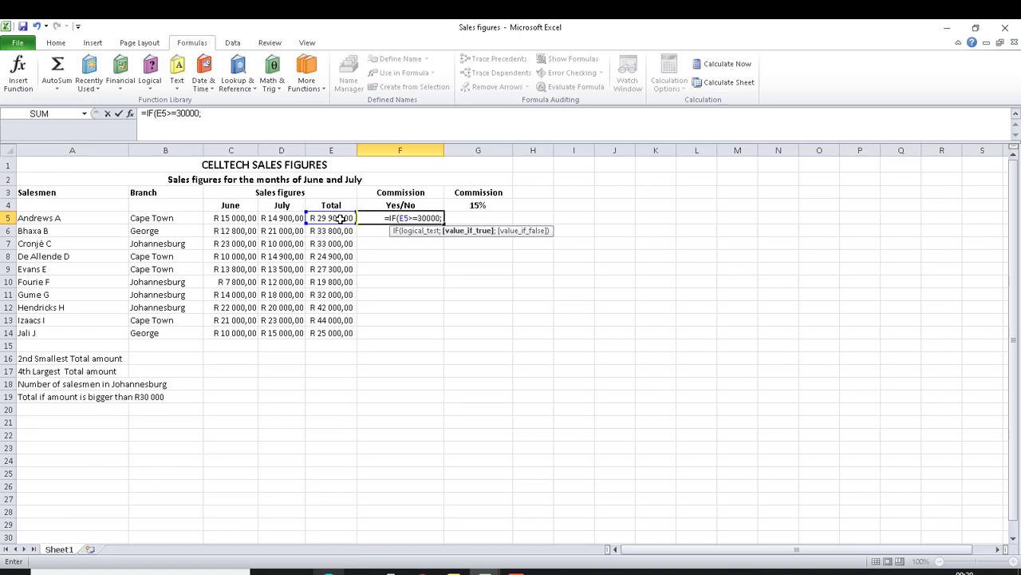
{"action": "type", "text": "\""}
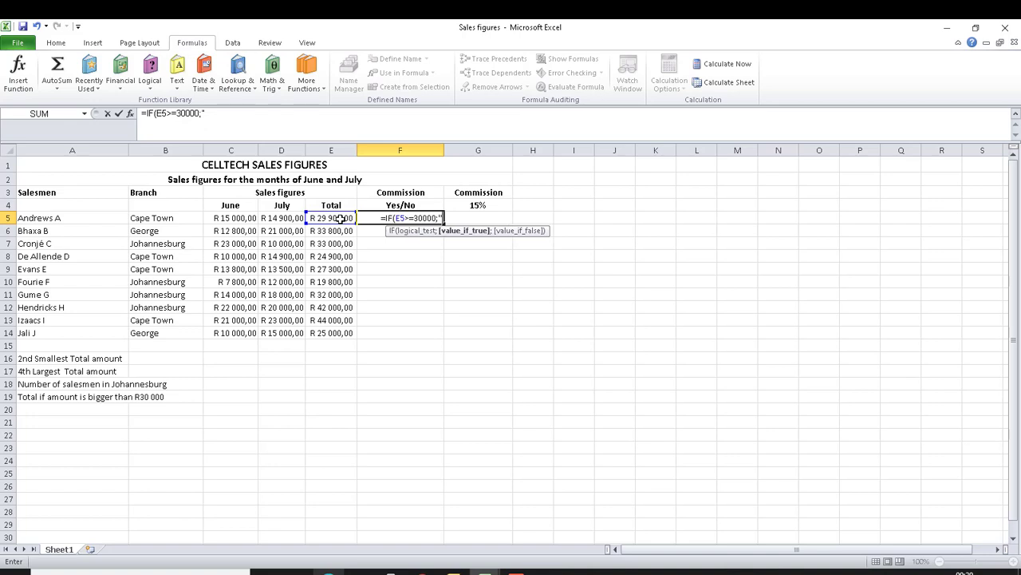
{"action": "type", "text": "Y"}
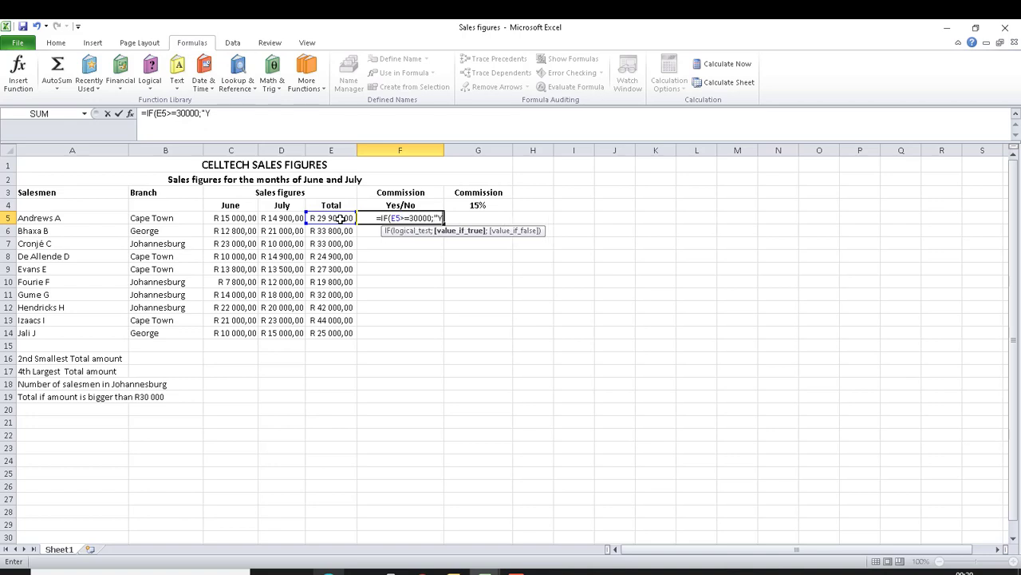
{"action": "type", "text": "ES\""}
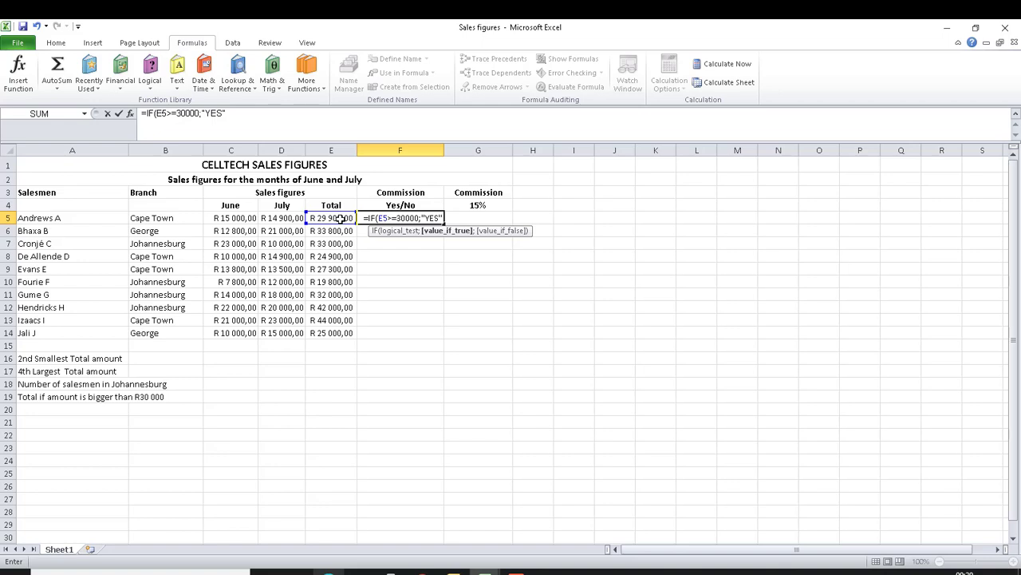
{"action": "type", "text": ";"}
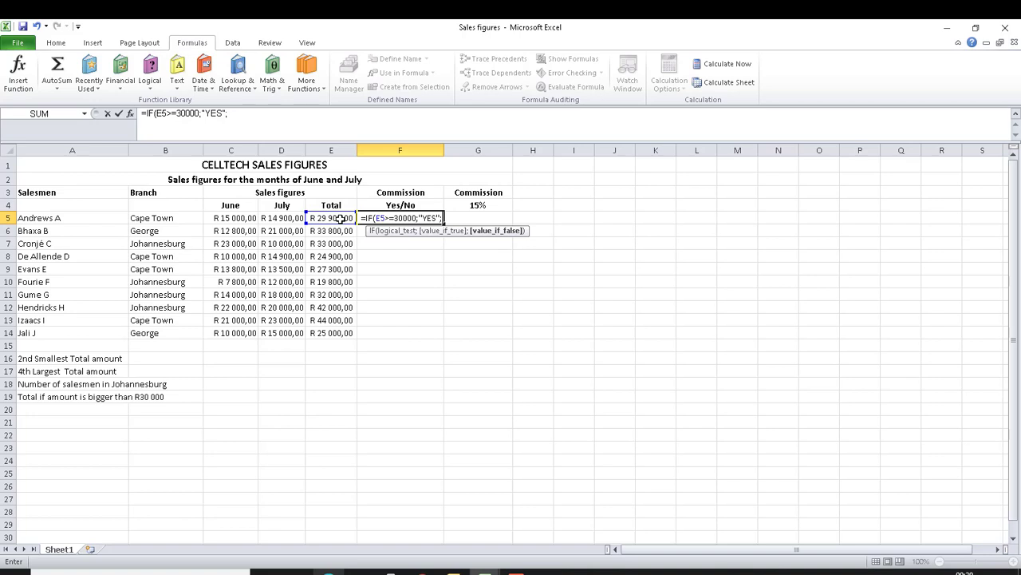
{"action": "type", "text": "\"NO\""}
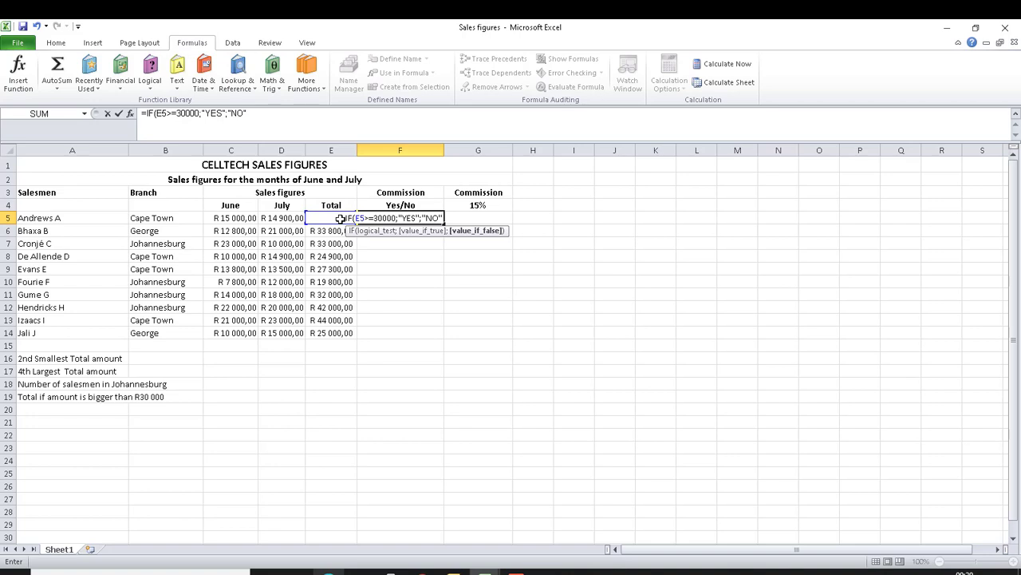
{"action": "type", "text": ")"}
{"action": "key", "text": "Return"}
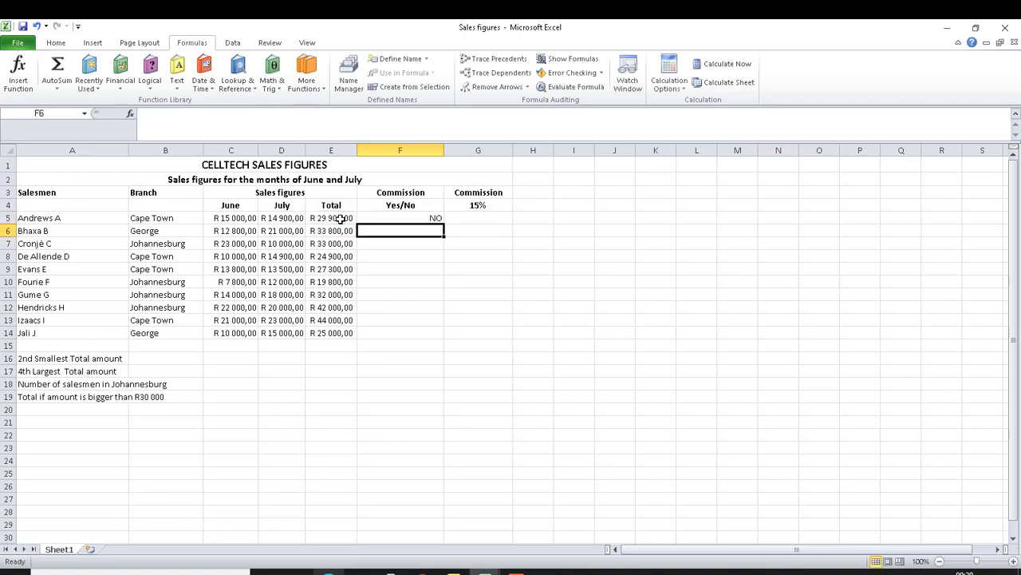
{"action": "left_click", "coordinate": [416, 218]}
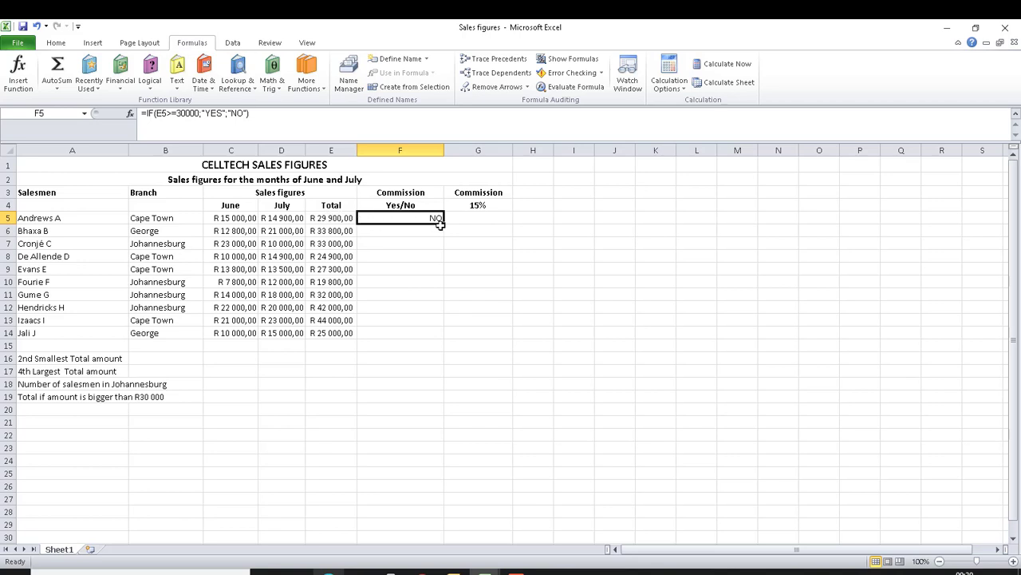
{"action": "left_click_drag", "start_coordinate": [443, 223], "coordinate": [438, 339]}
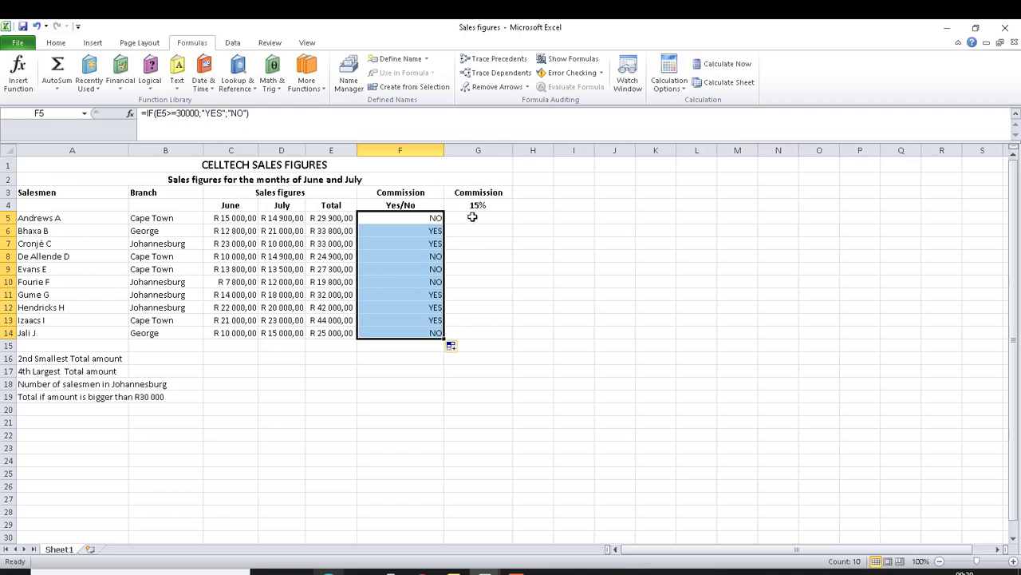
Examine the total in E5 and the Yes/No result in F5 as the basis for the 15% commission in G5
{"action": "left_click", "coordinate": [472, 217]}
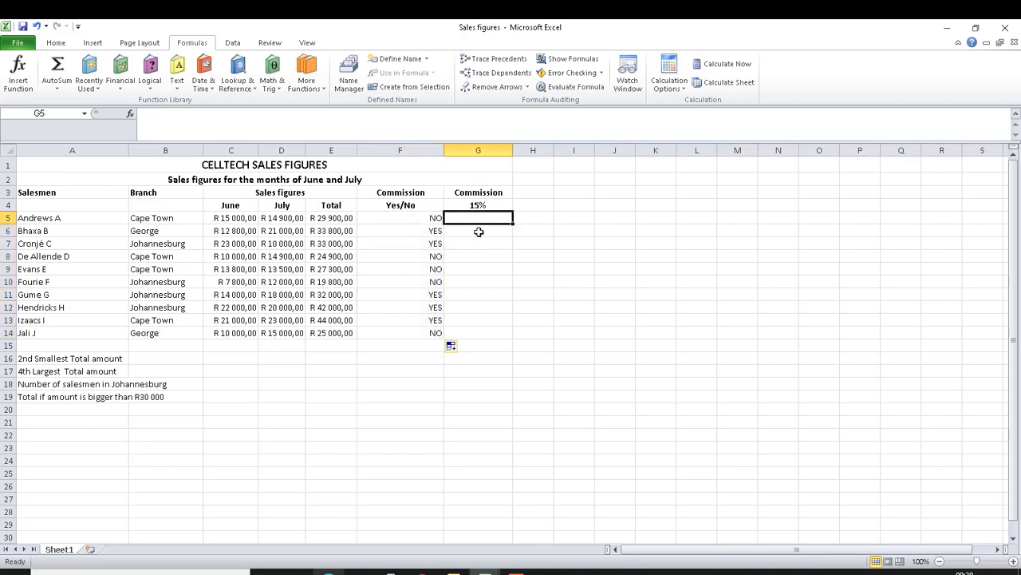
{"action": "left_click", "coordinate": [415, 219]}
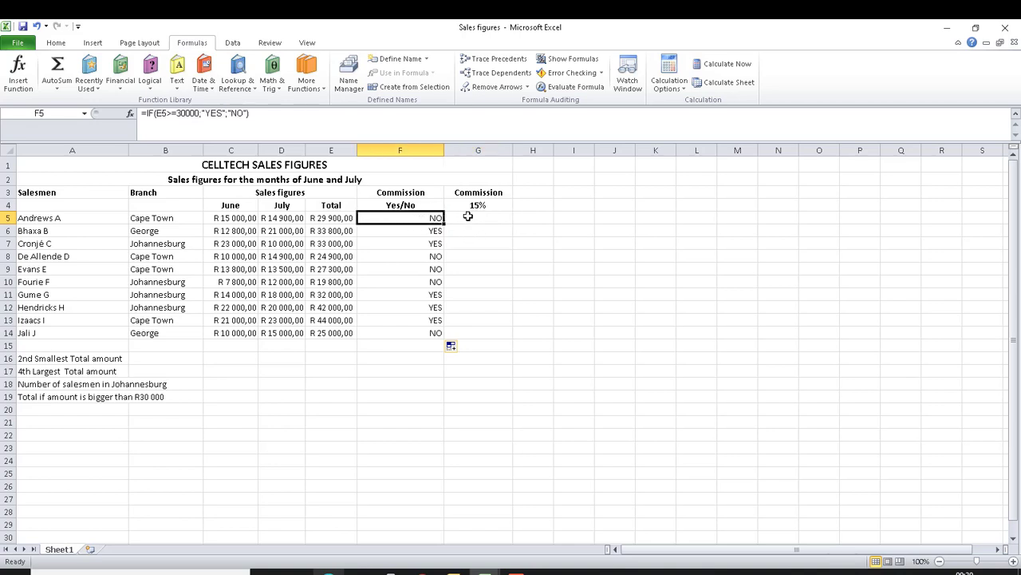
{"action": "left_click", "coordinate": [474, 216]}
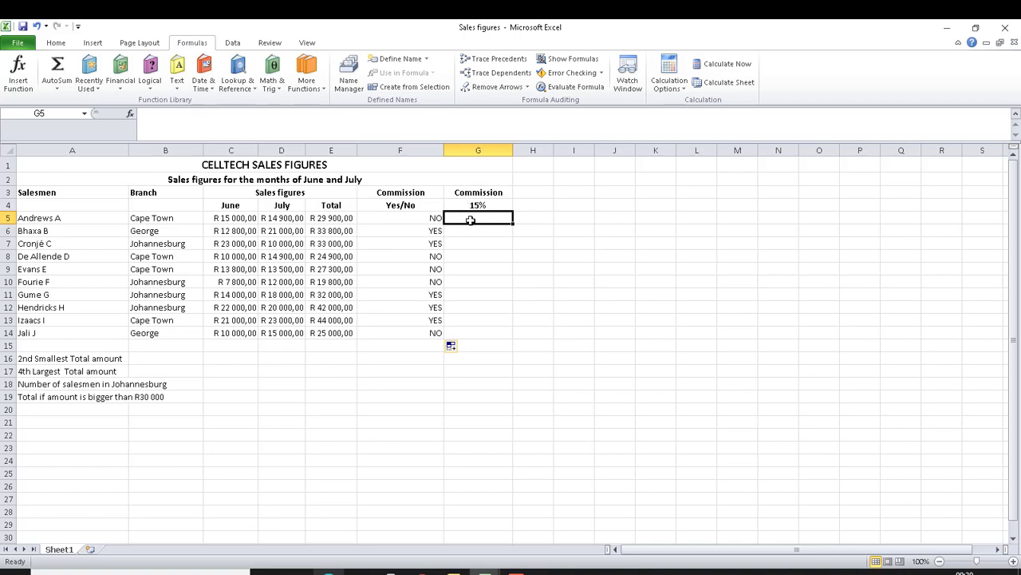
{"action": "left_click", "coordinate": [330, 220]}
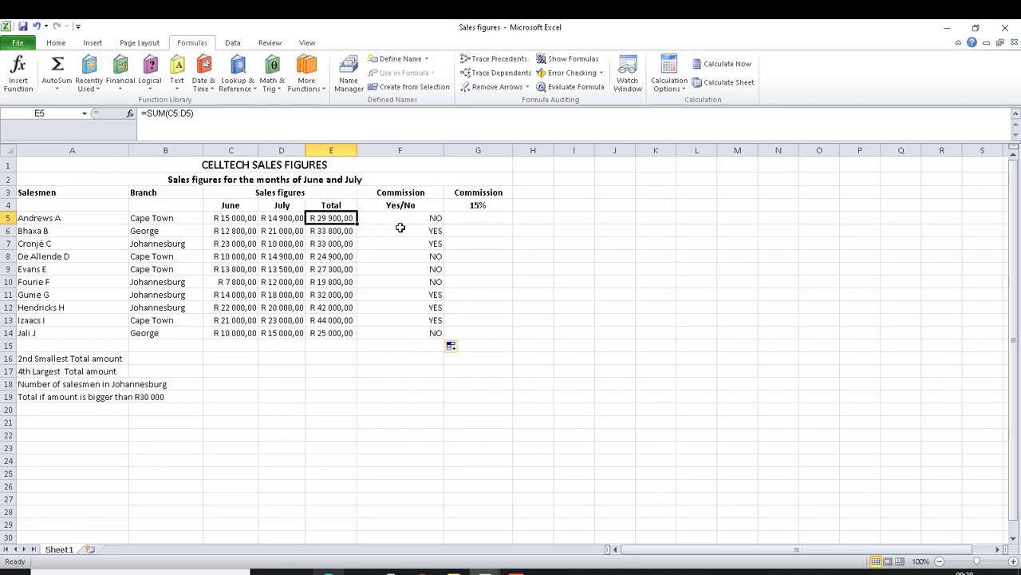
{"action": "left_click", "coordinate": [474, 217]}
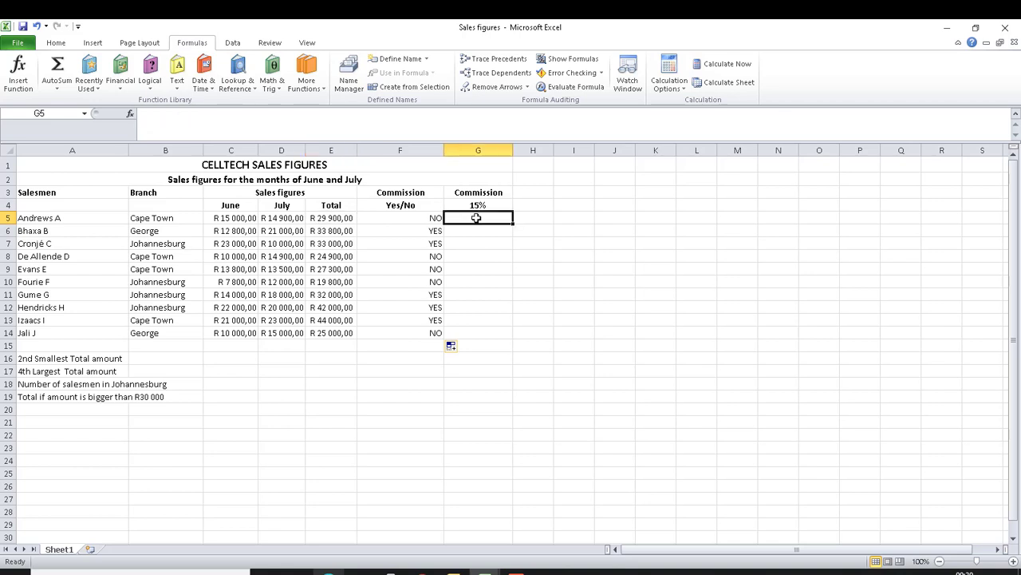
{"action": "left_click", "coordinate": [422, 222]}
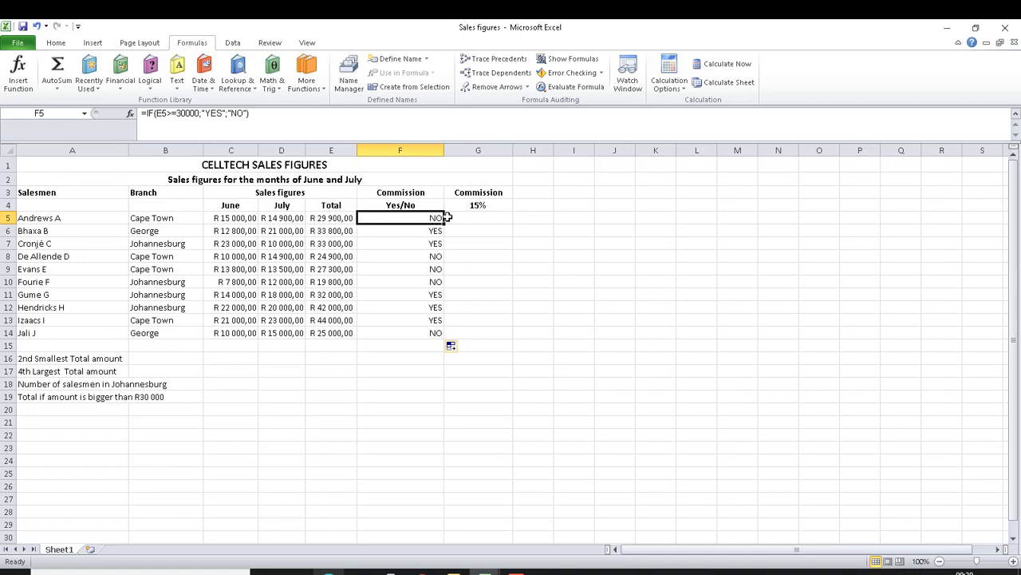
{"action": "left_click", "coordinate": [476, 217]}
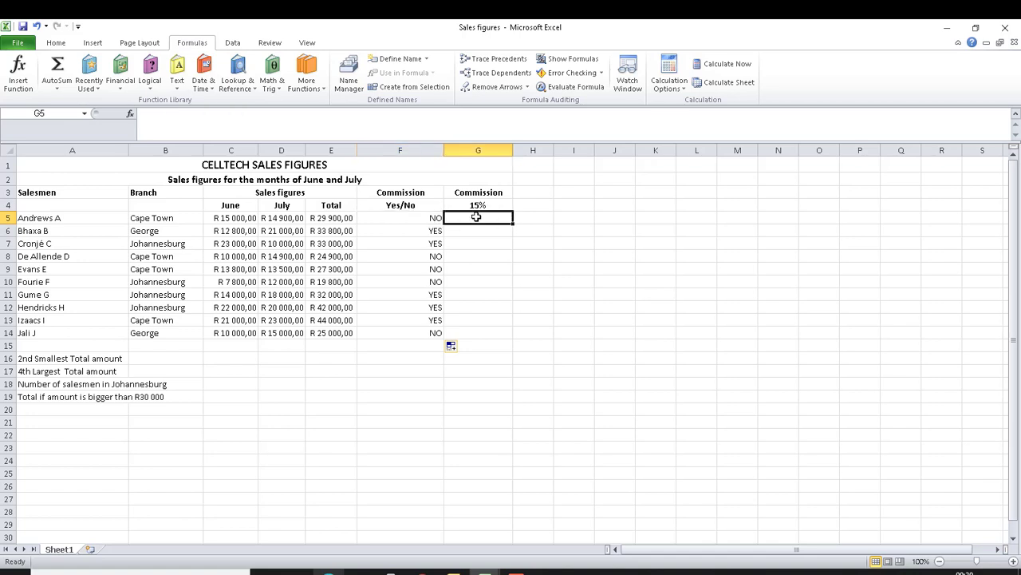
{"action": "left_click", "coordinate": [329, 216]}
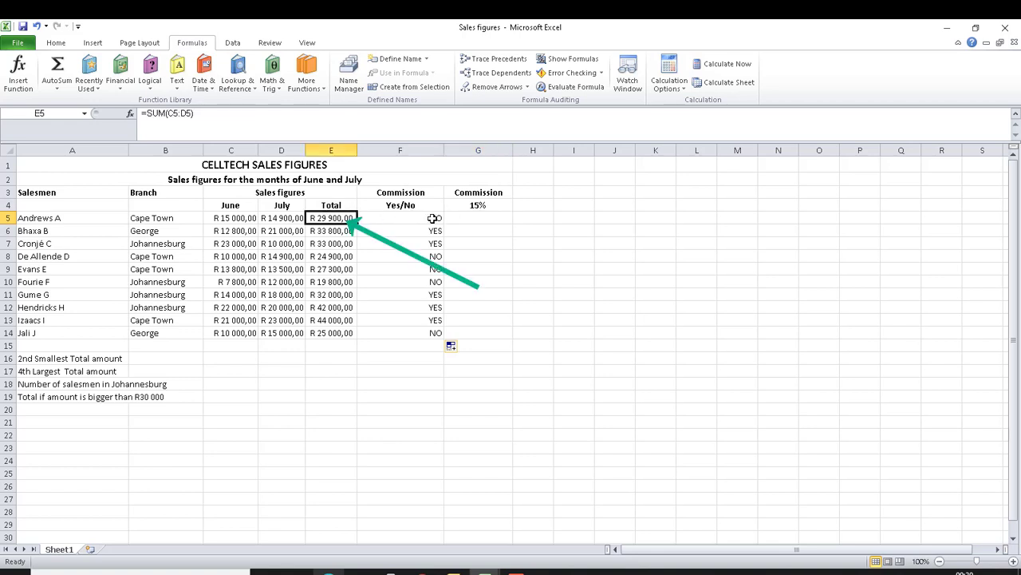
{"action": "left_click", "coordinate": [477, 215]}
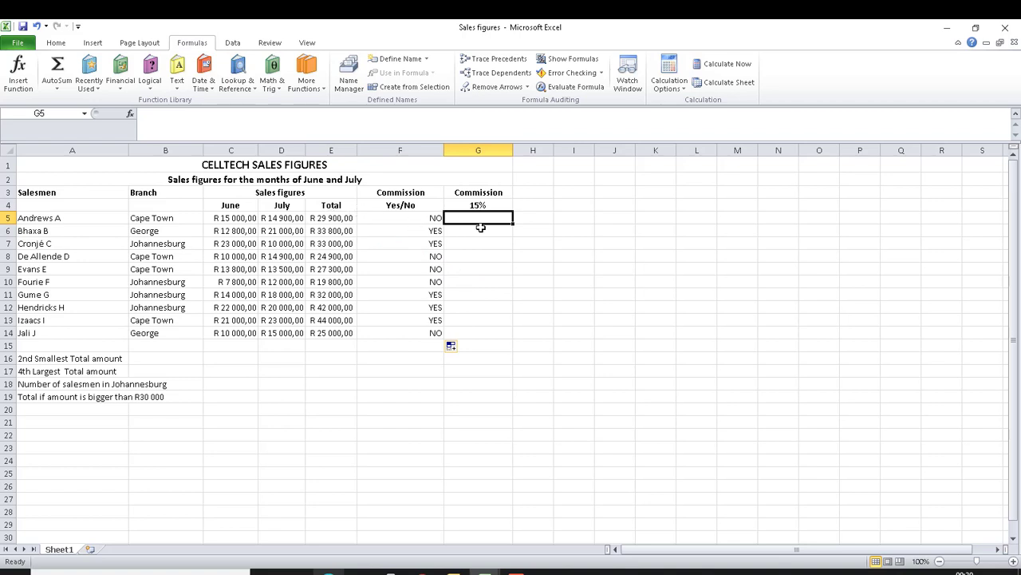
{"action": "left_click", "coordinate": [334, 218]}
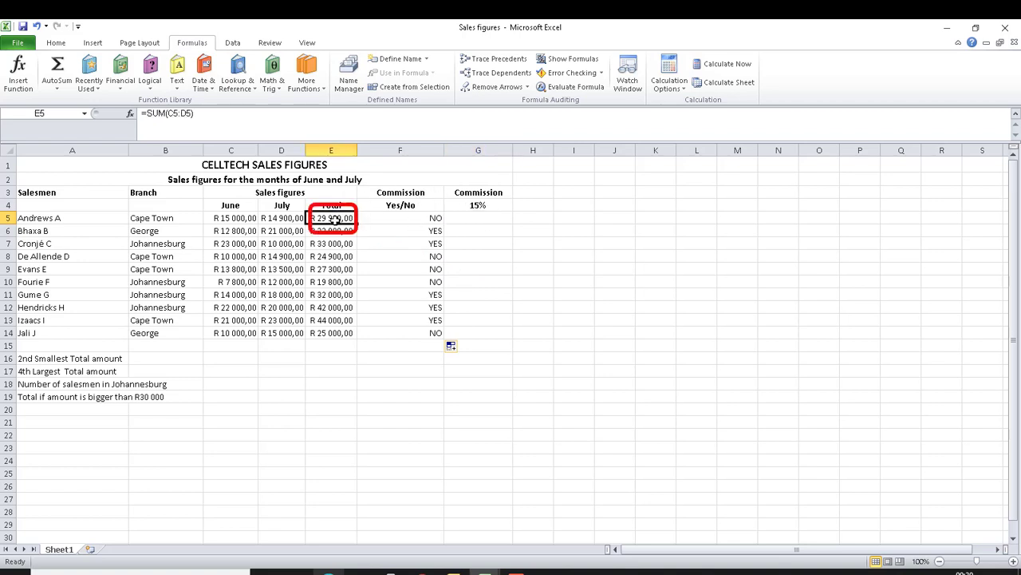
{"action": "left_click", "coordinate": [435, 219]}
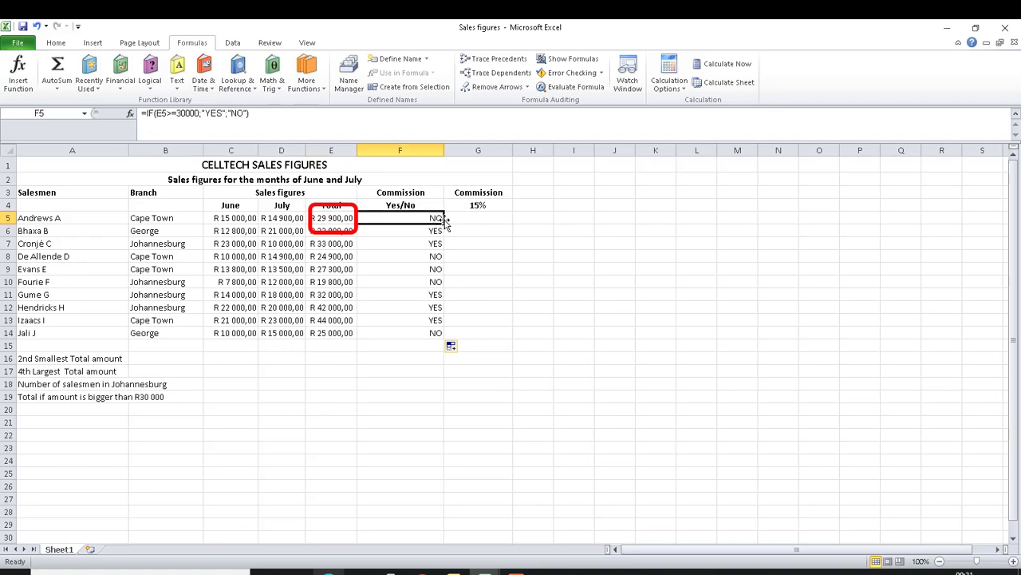
Begin an IF formula in G5 that tests whether the Commission Yes/No cell F5 equals "YES"
{"action": "left_click", "coordinate": [335, 217]}
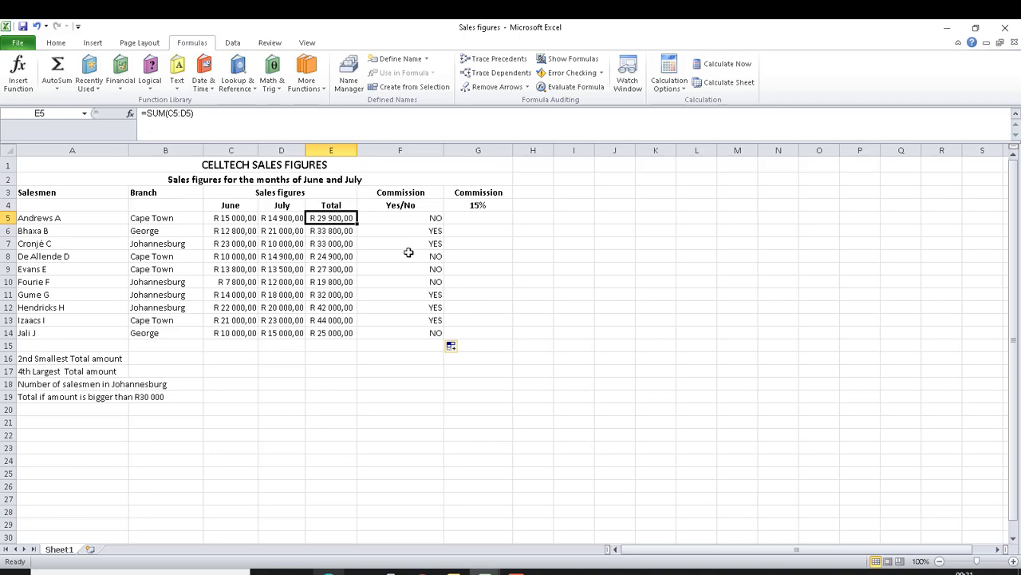
{"action": "left_click", "coordinate": [482, 220]}
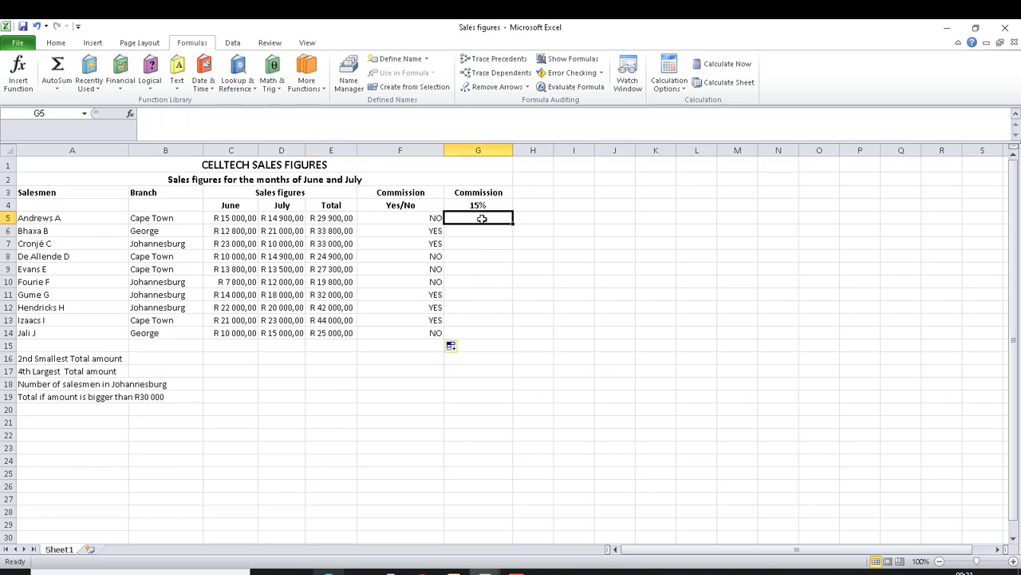
{"action": "left_click", "coordinate": [420, 217]}
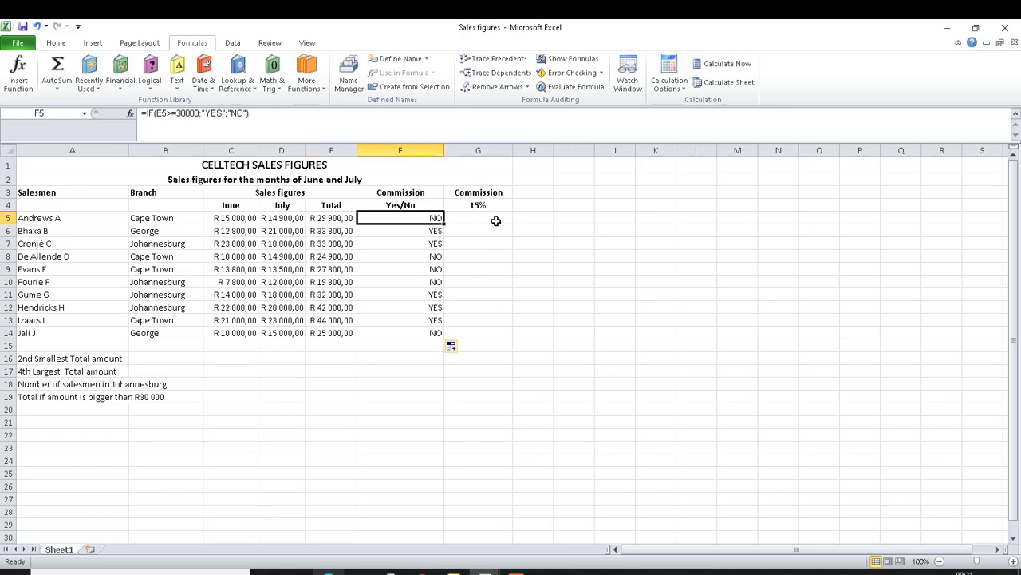
{"action": "left_click", "coordinate": [495, 218]}
{"action": "type", "text": "=F"}
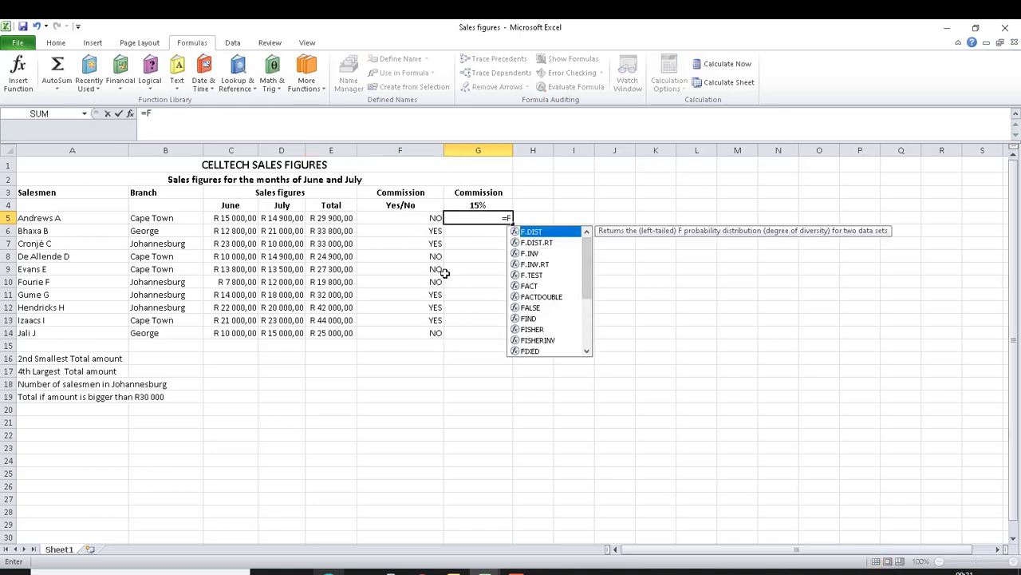
{"action": "key", "text": "BackSpace"}
{"action": "type", "text": "IF"}
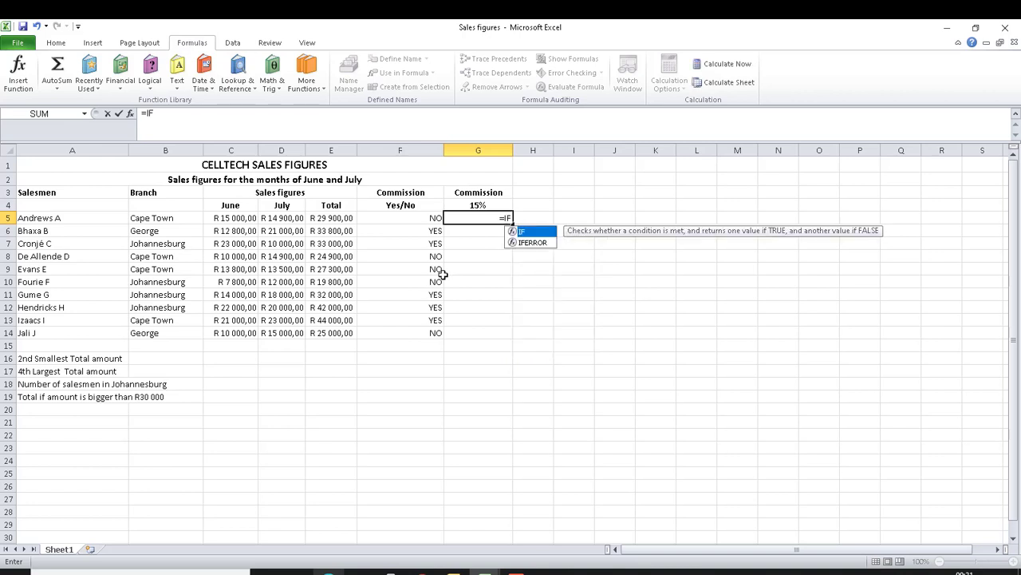
{"action": "type", "text": "("}
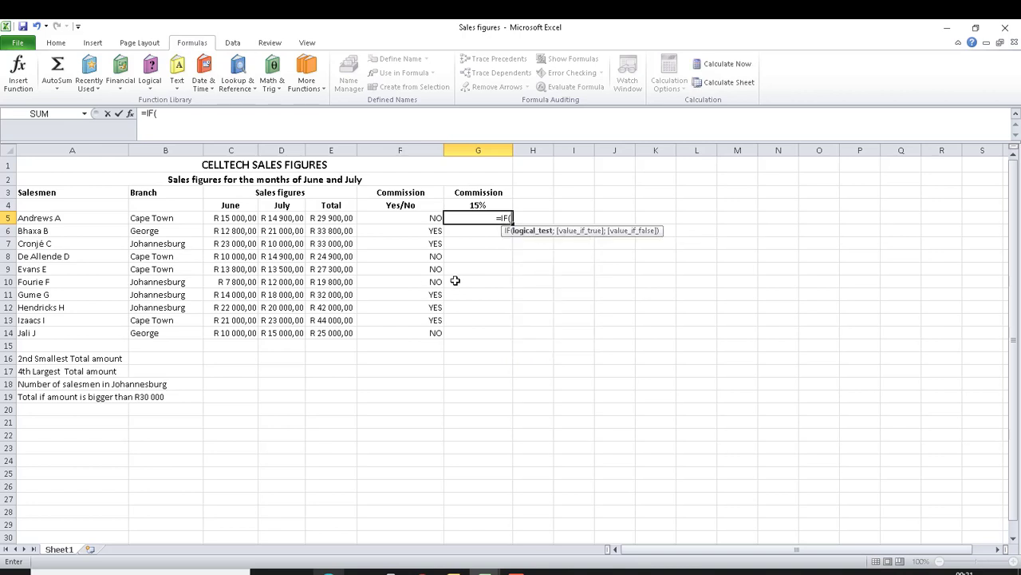
{"action": "left_click", "coordinate": [420, 218]}
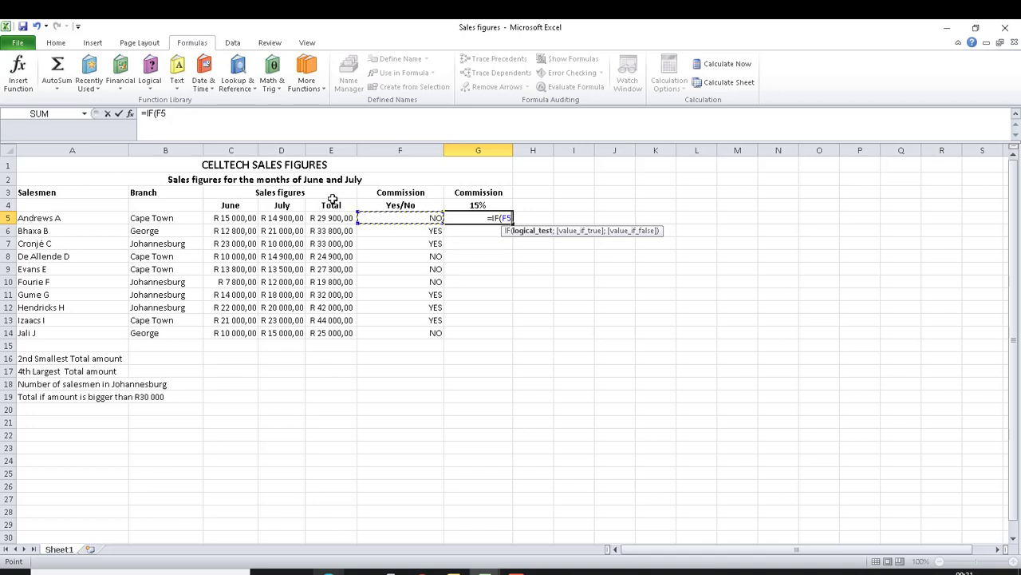
{"action": "type", "text": "="}
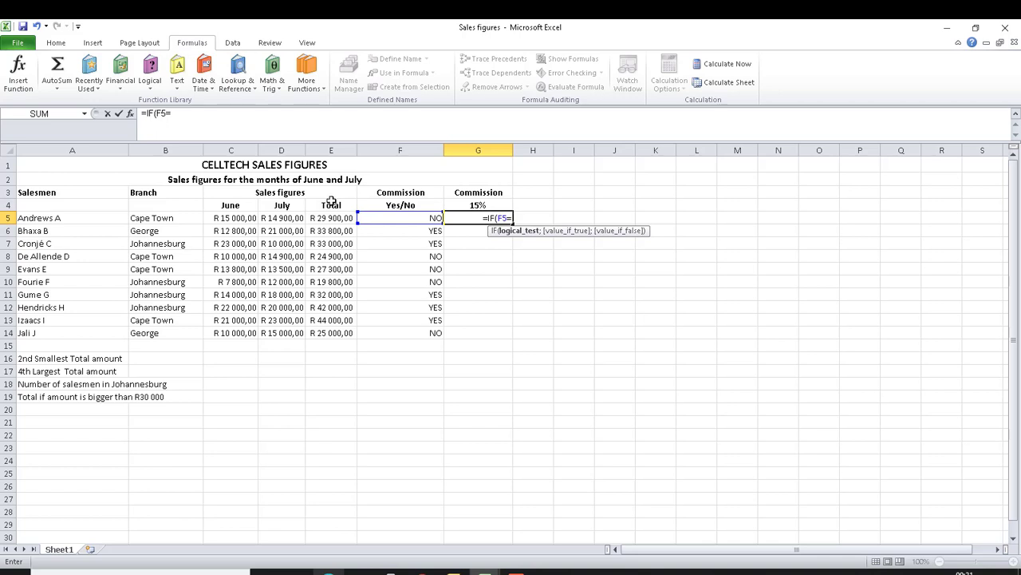
{"action": "type", "text": "\"YES\""}
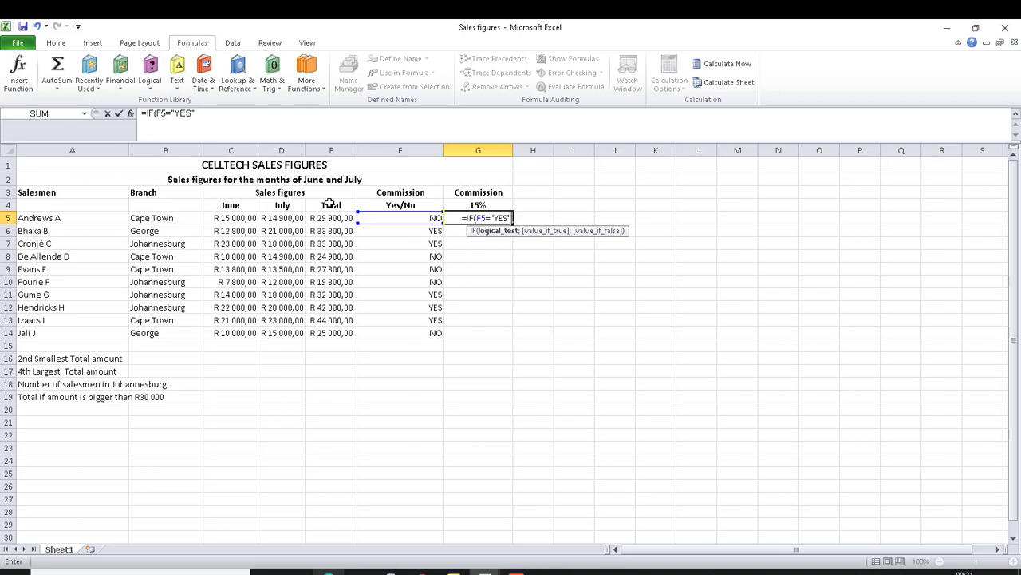
Complete the G5 formula to return E5*15% if true and E5*0 if false
{"action": "type", "text": ";"}
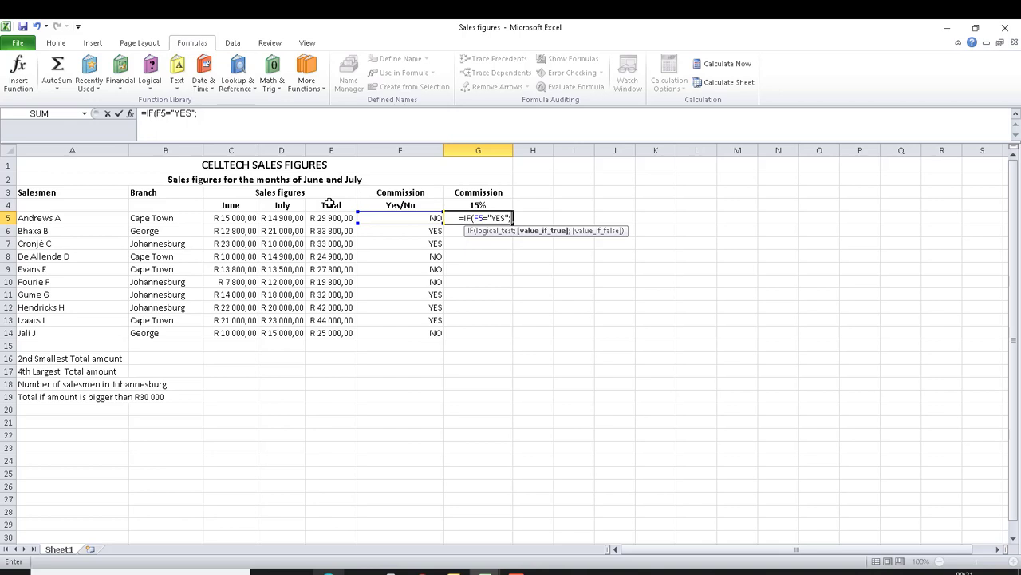
{"action": "left_click", "coordinate": [331, 218]}
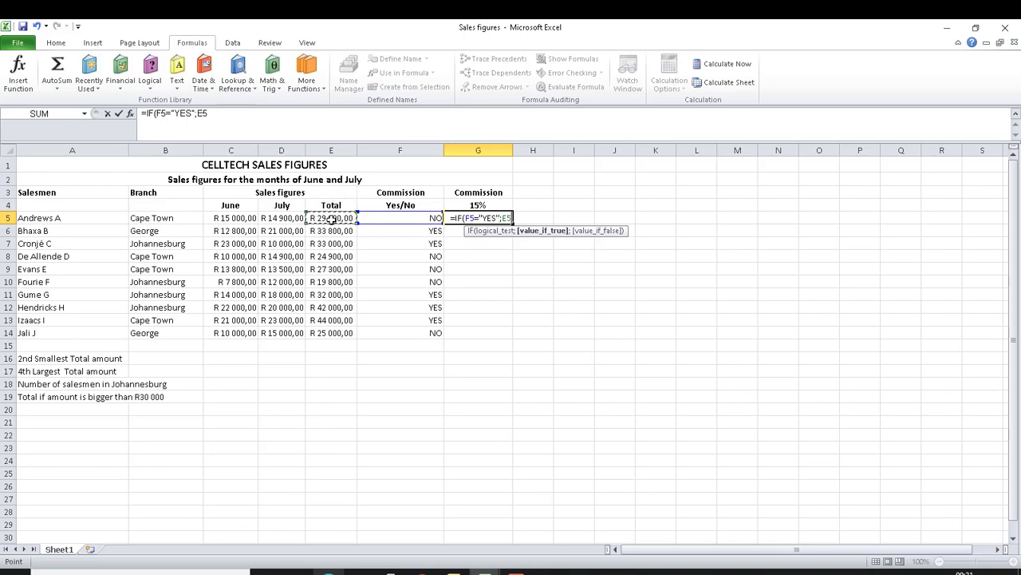
{"action": "type", "text": "*"}
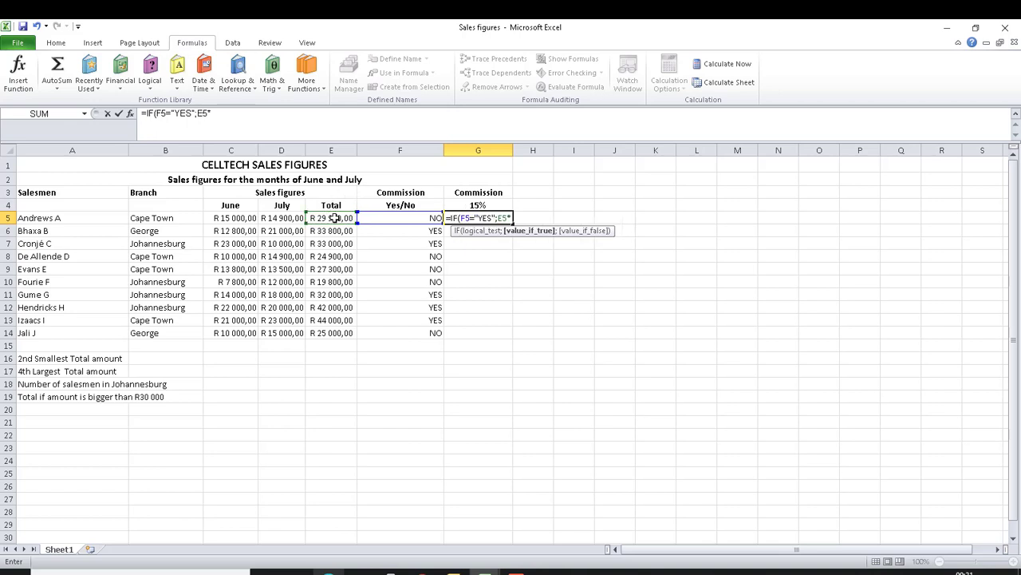
{"action": "type", "text": "15%"}
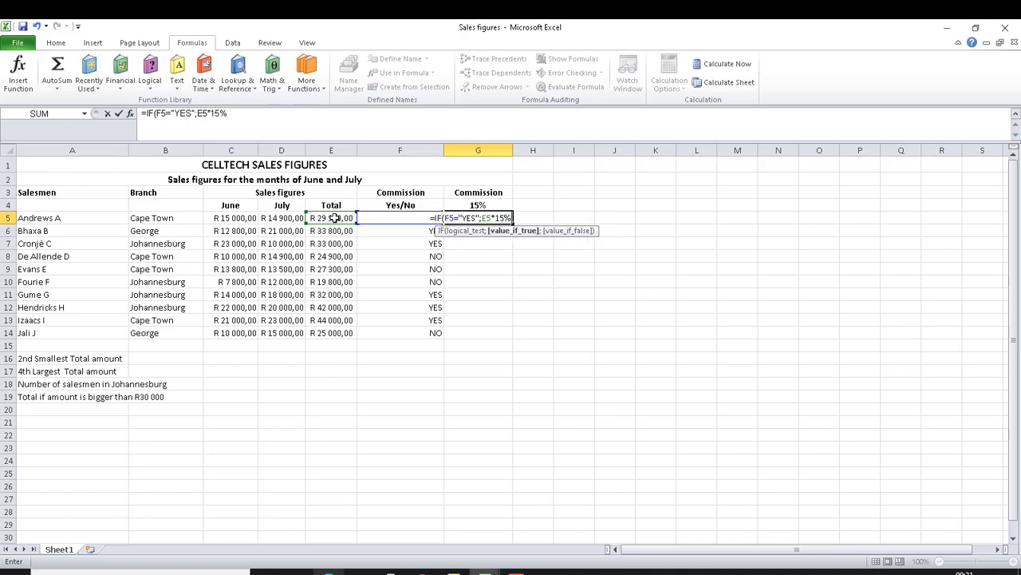
{"action": "type", "text": ";"}
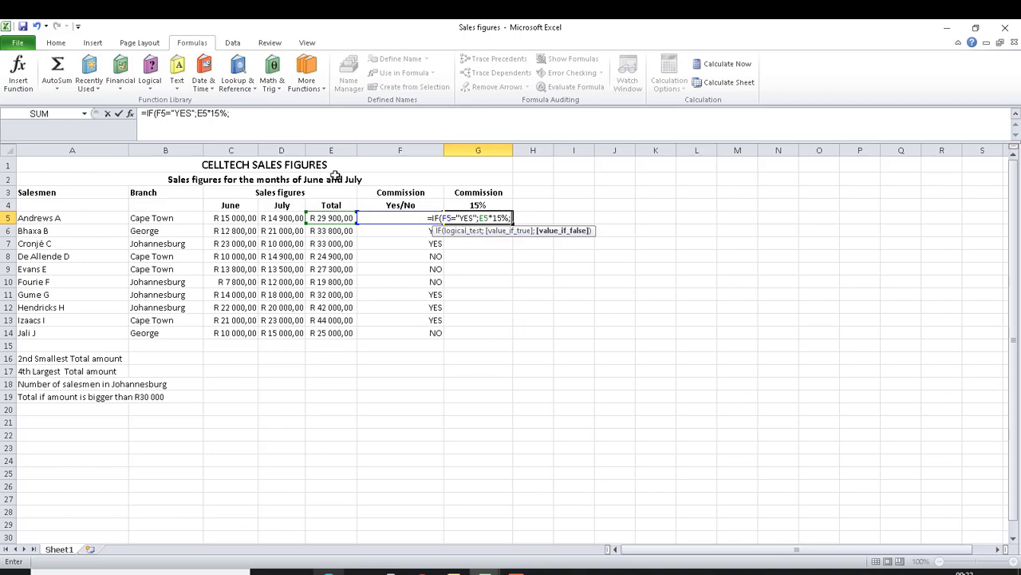
{"action": "left_click", "coordinate": [335, 220]}
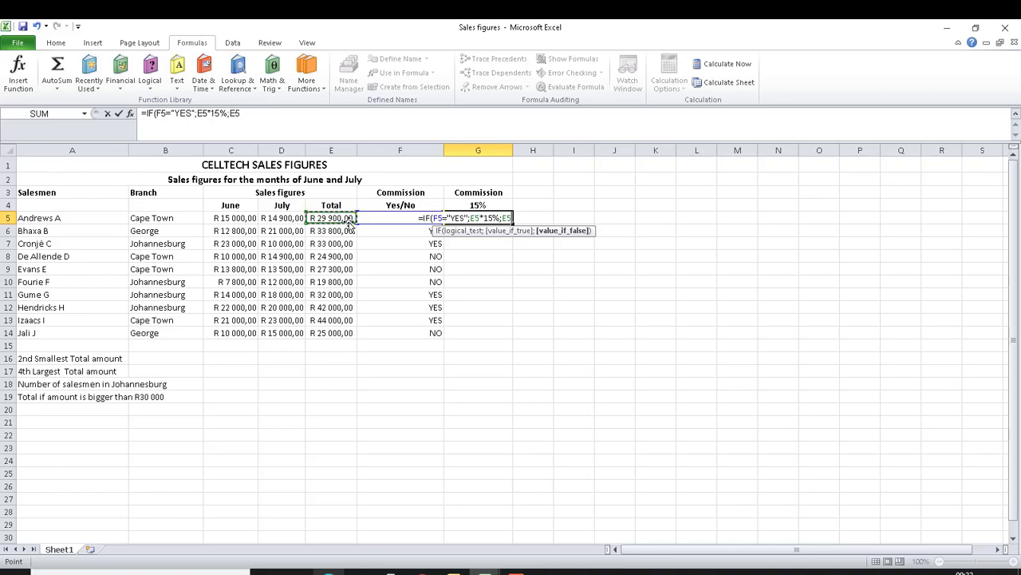
{"action": "type", "text": "*0"}
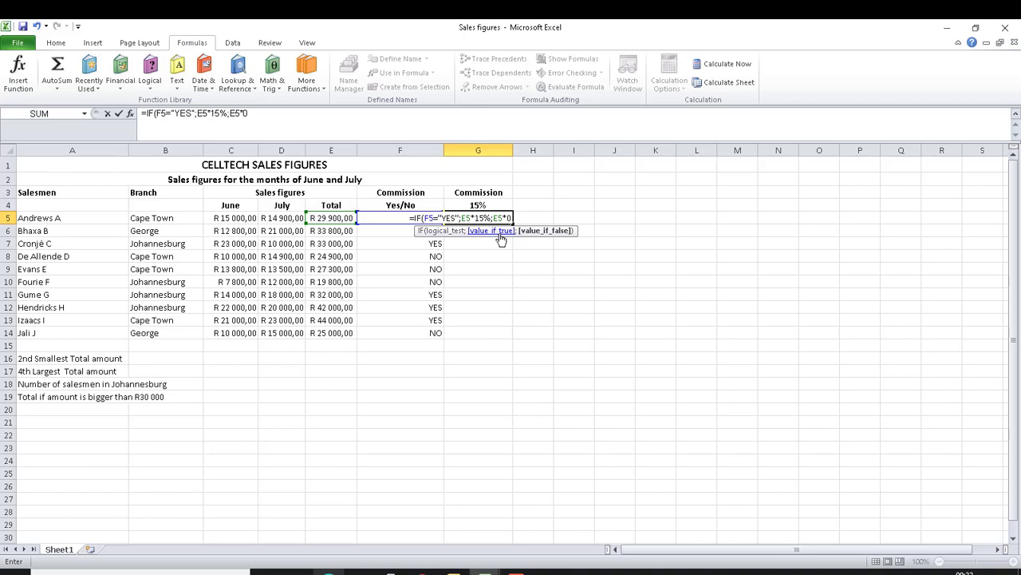
{"action": "type", "text": ")"}
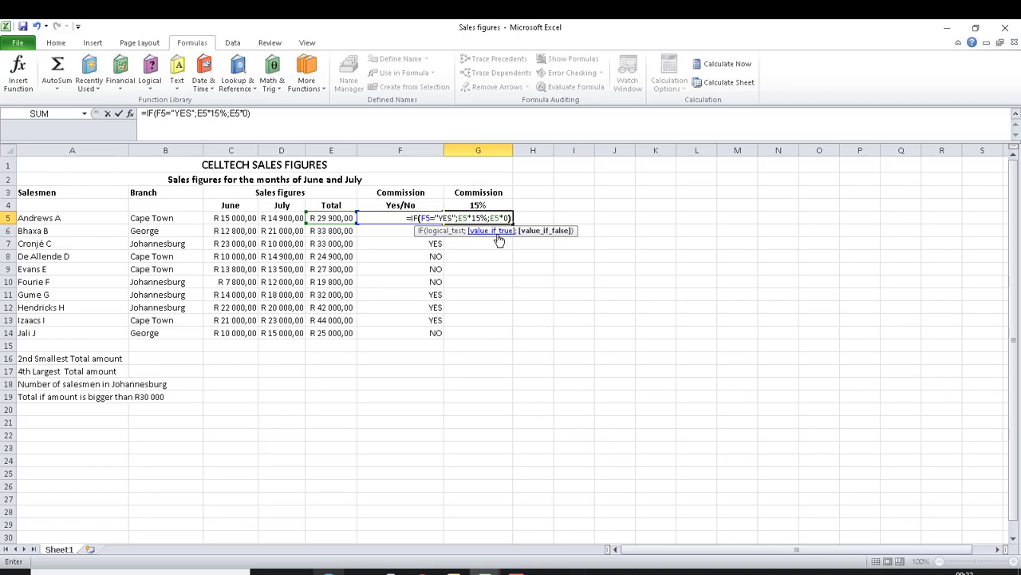
{"action": "key", "text": "Return"}
Copy the commission formula in G5 down through G14
{"action": "left_click", "coordinate": [498, 219]}
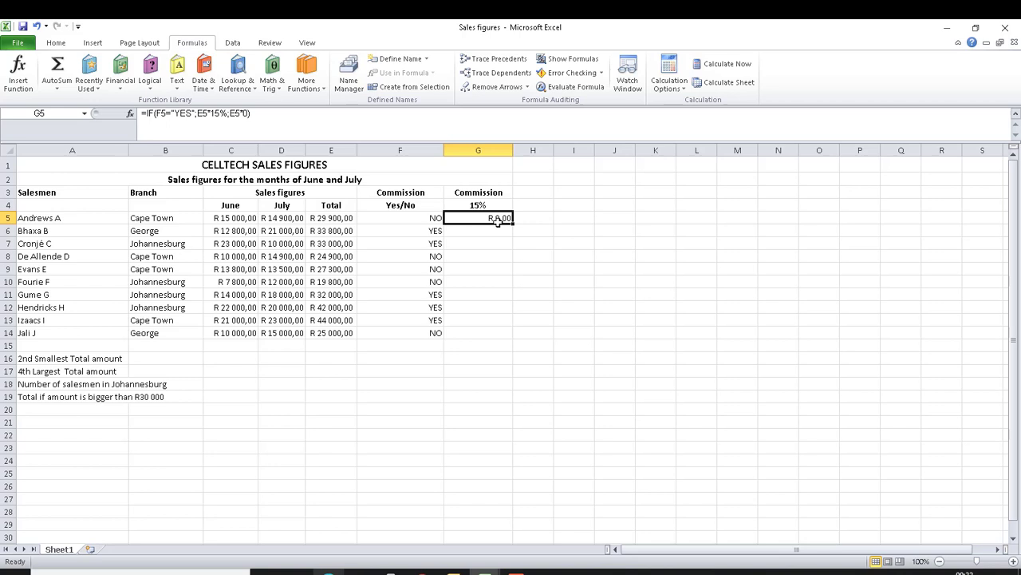
{"action": "left_click", "coordinate": [430, 218]}
{"action": "left_click", "coordinate": [491, 217]}
{"action": "left_click_drag", "start_coordinate": [513, 224], "coordinate": [505, 335]}
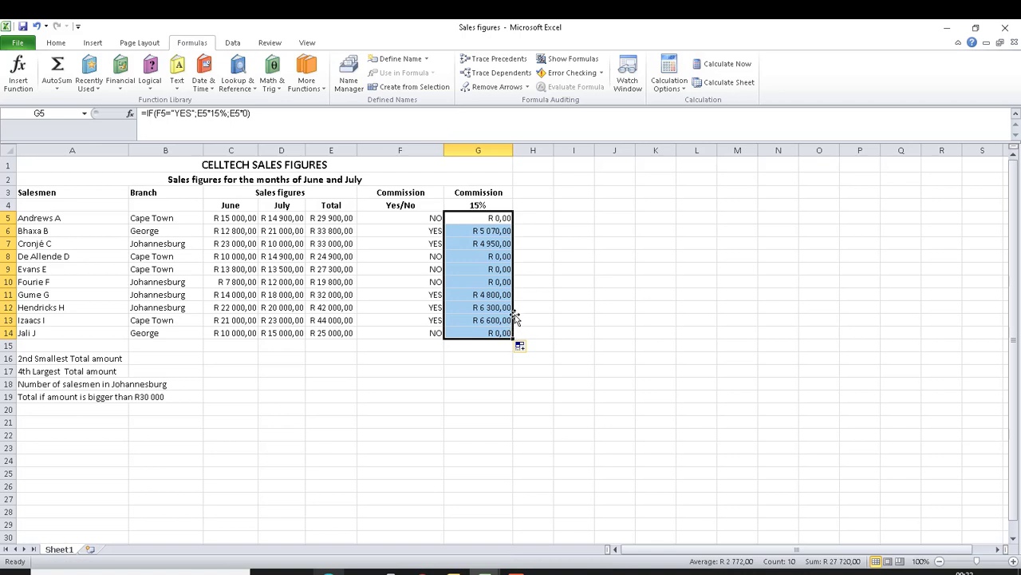
Examine the Yes/No results against the commission amounts in column G, and the summary labels in rows 16 to 19 with cells E16:E19
{"action": "left_click", "coordinate": [435, 231]}
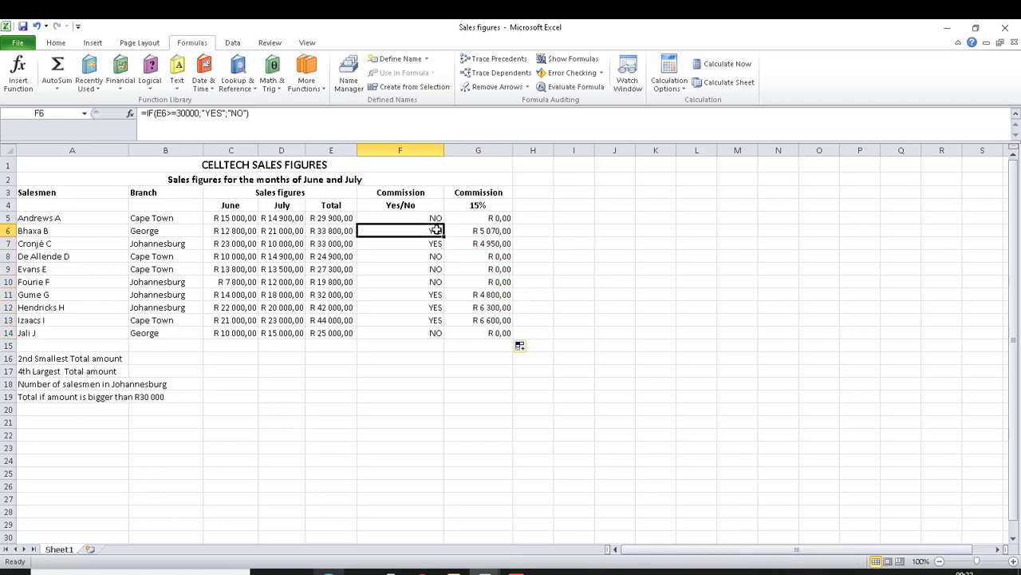
{"action": "left_click", "coordinate": [474, 231]}
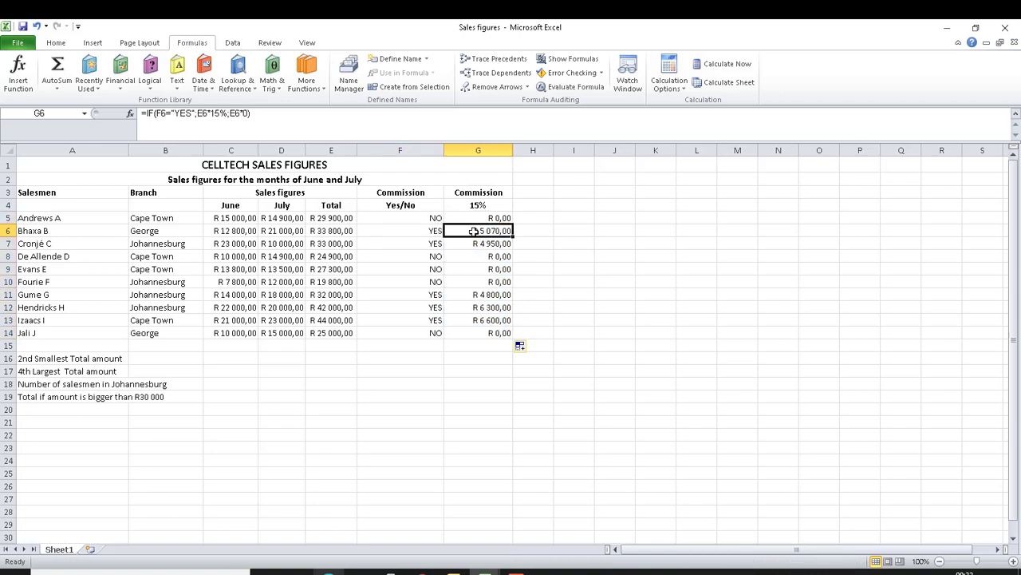
{"action": "left_click", "coordinate": [435, 243]}
{"action": "left_click", "coordinate": [472, 245]}
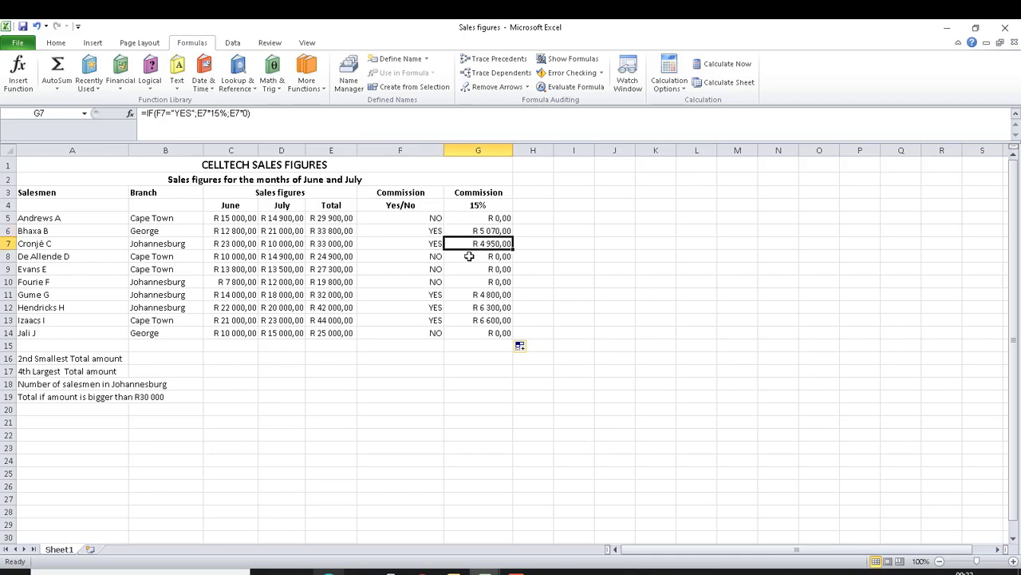
{"action": "left_click_drag", "start_coordinate": [479, 260], "coordinate": [492, 320]}
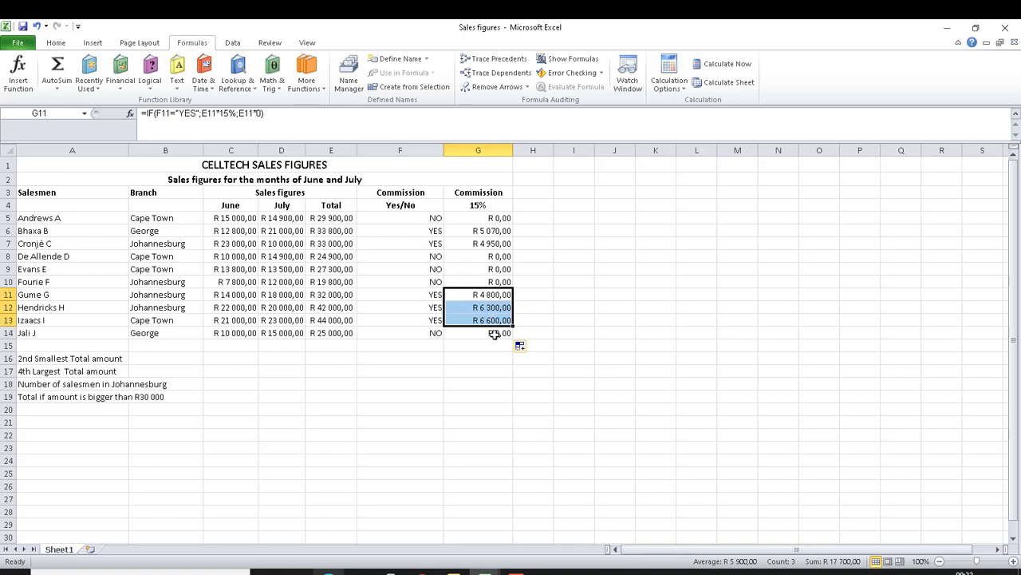
{"action": "left_click", "coordinate": [495, 333]}
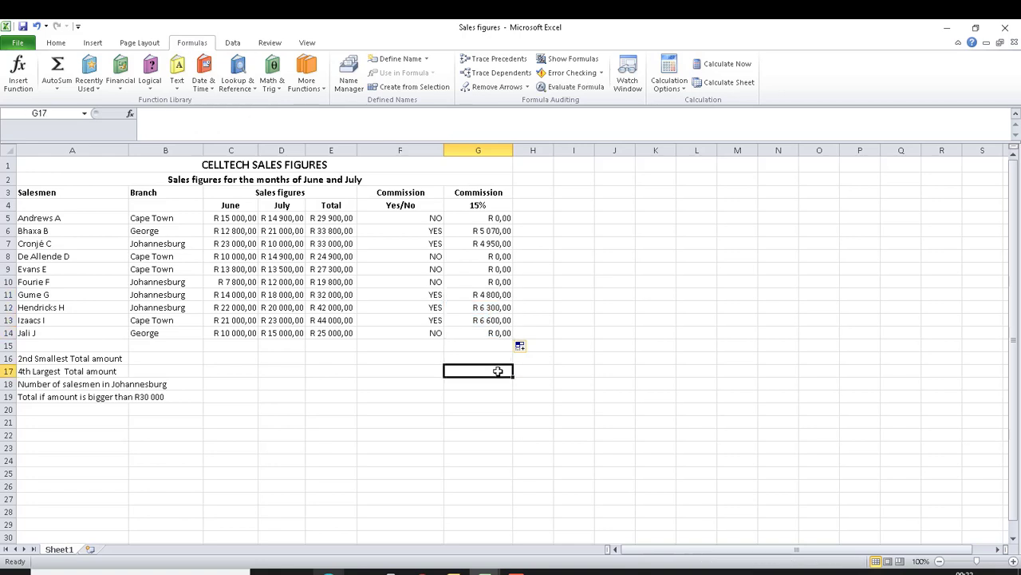
{"action": "left_click", "coordinate": [499, 372]}
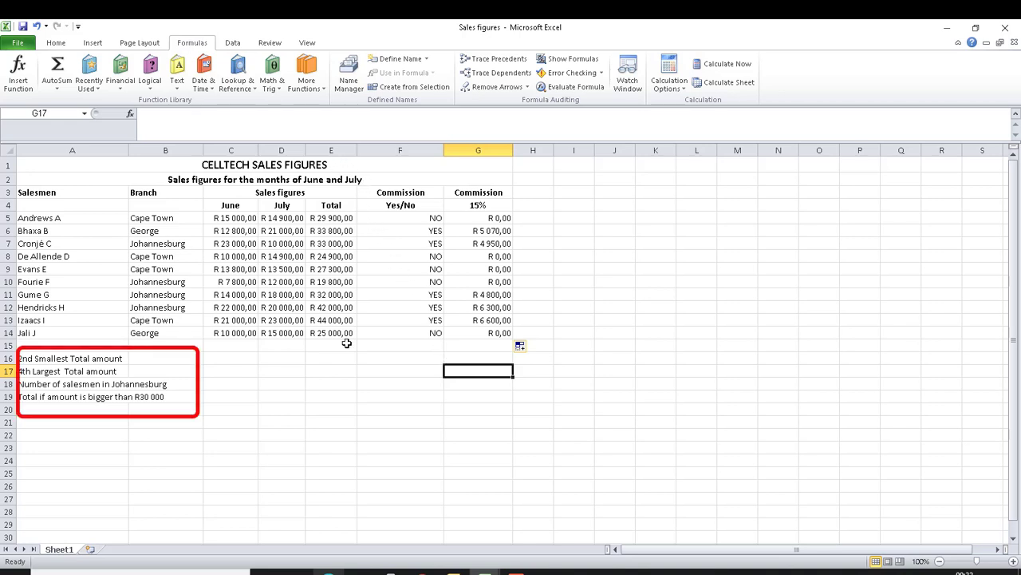
{"action": "left_click_drag", "start_coordinate": [332, 355], "coordinate": [327, 397]}
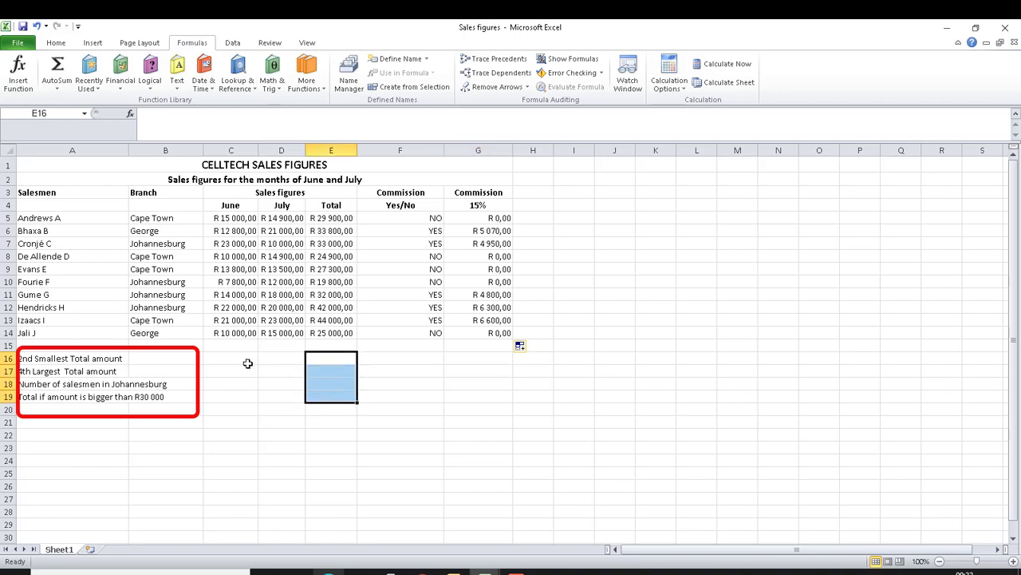
{"action": "left_click_drag", "start_coordinate": [49, 356], "coordinate": [126, 398]}
{"action": "left_click_drag", "start_coordinate": [323, 359], "coordinate": [314, 394]}
Enter a SMALL formula in E16 that returns the 2nd smallest total amount from the range E5:E14
{"action": "left_click", "coordinate": [322, 360]}
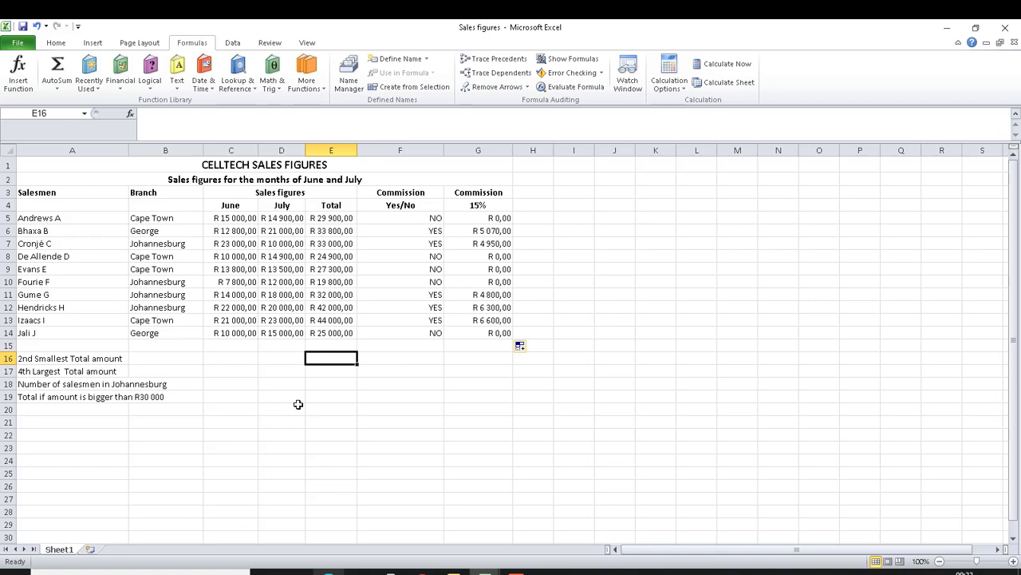
{"action": "type", "text": "="}
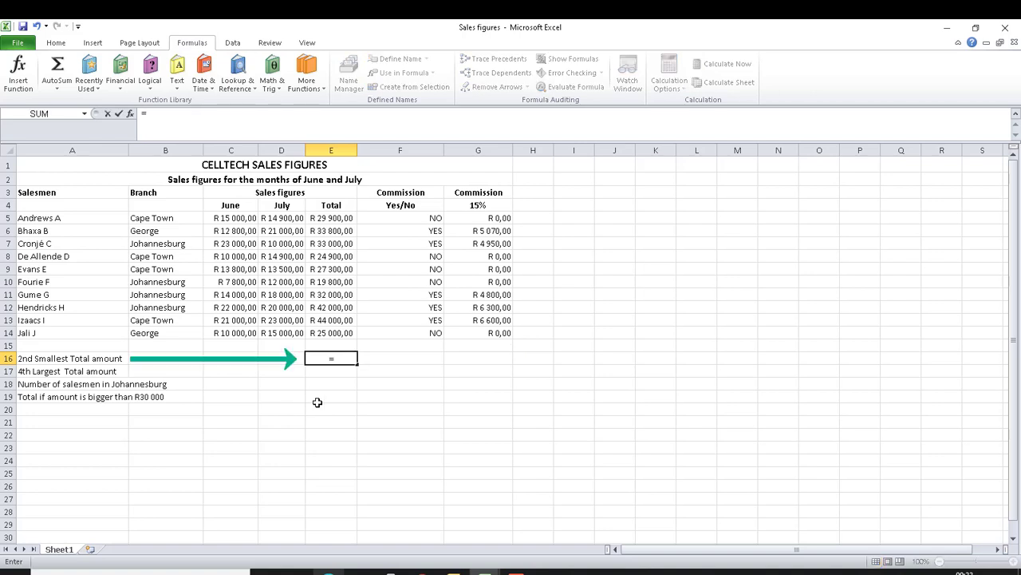
{"action": "type", "text": "S"}
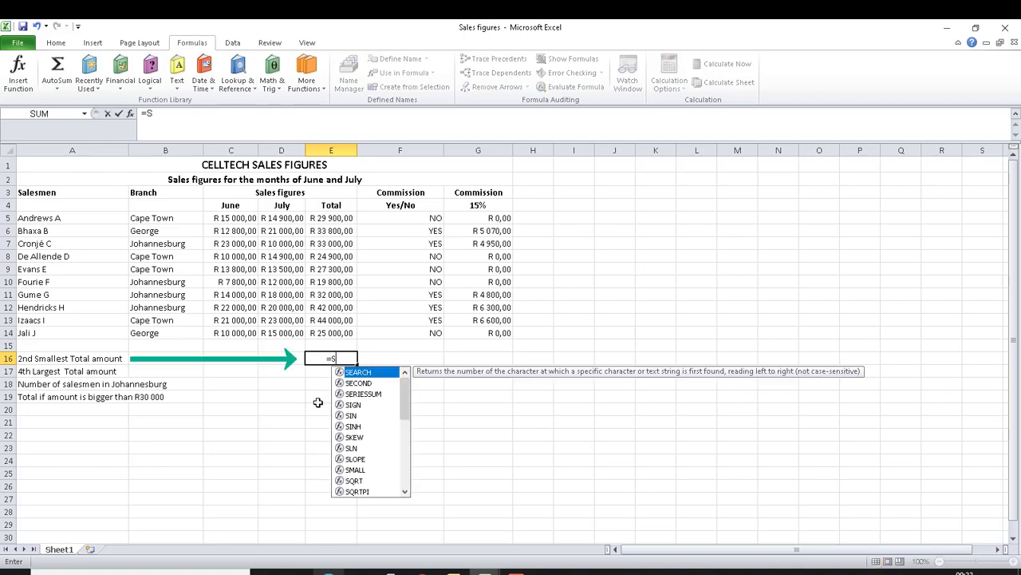
{"action": "type", "text": "MALL("}
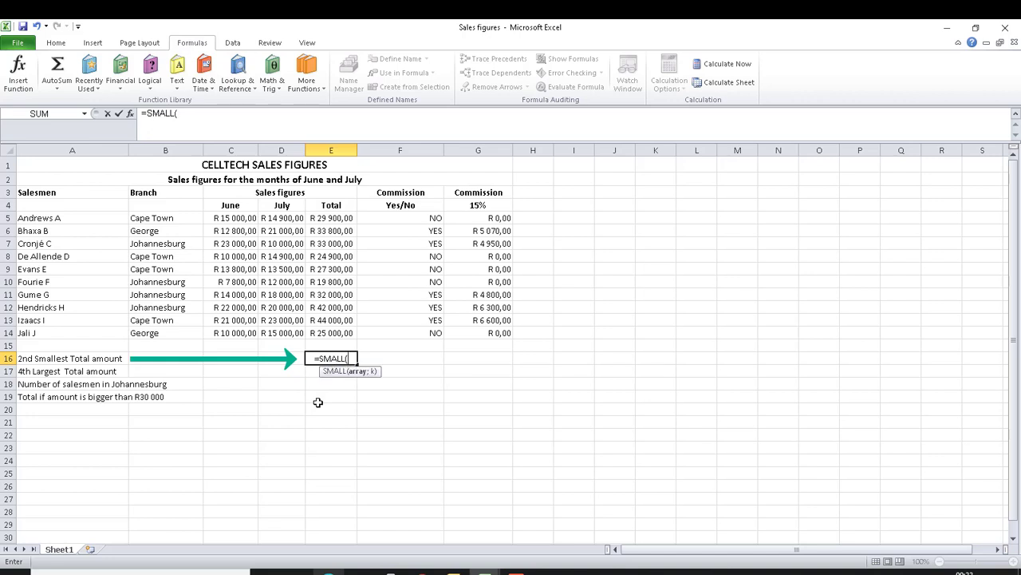
{"action": "left_click_drag", "start_coordinate": [328, 221], "coordinate": [323, 333]}
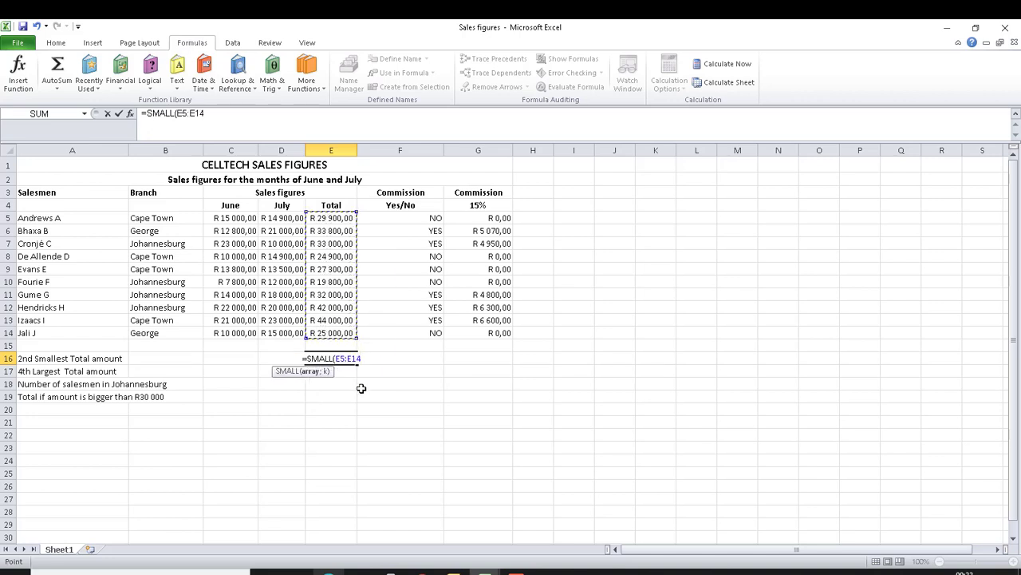
{"action": "type", "text": ";"}
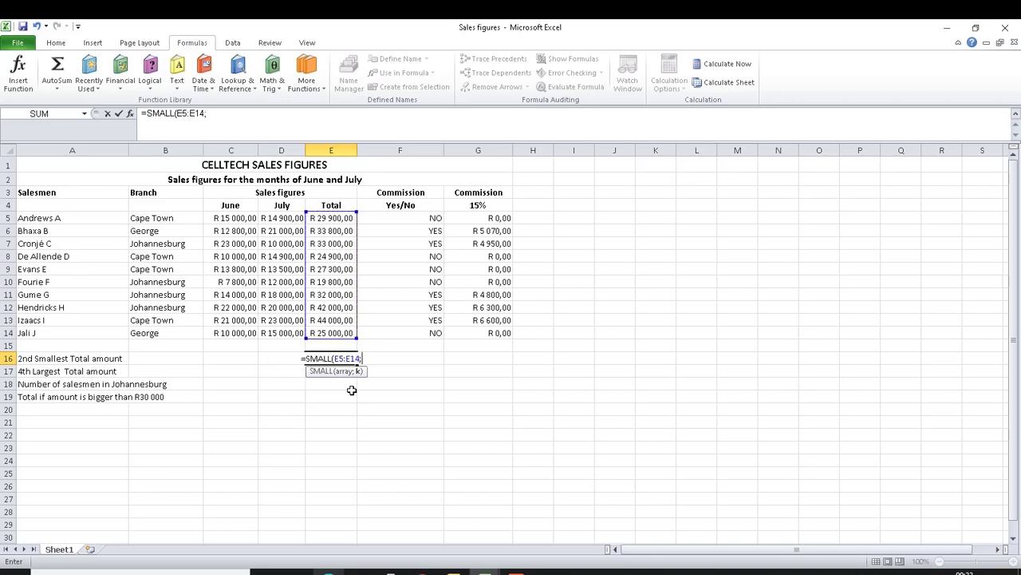
{"action": "type", "text": "2"}
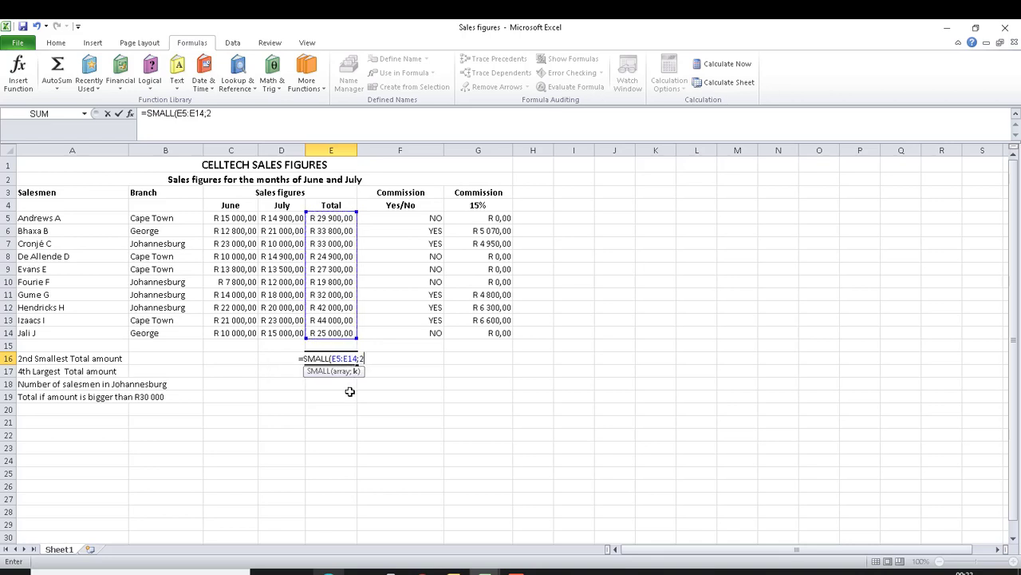
{"action": "type", "text": ")"}
{"action": "key", "text": "Return"}
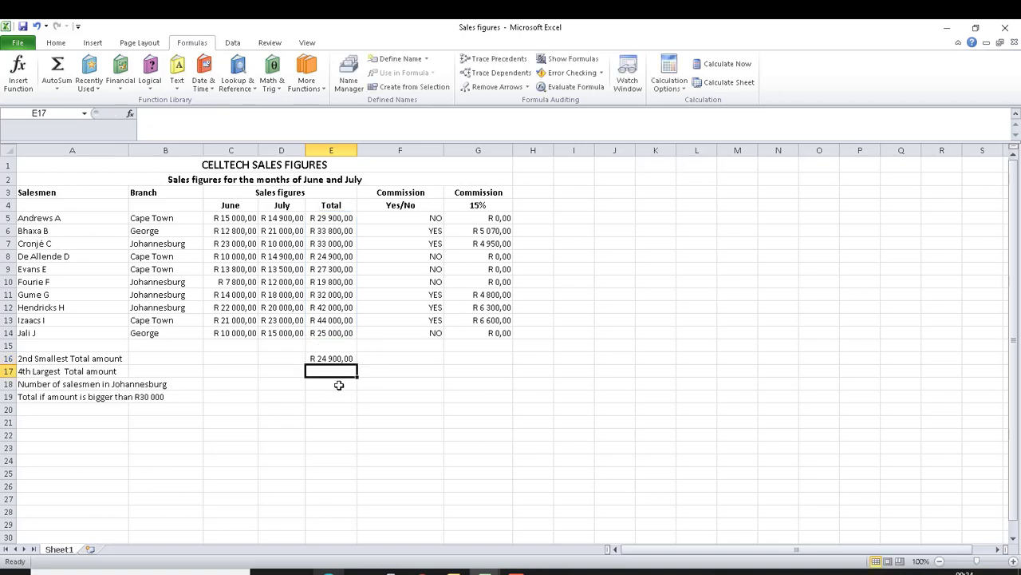
Enter a LARGE formula in E17 that returns the 4th largest total amount from the range E5:E14
{"action": "left_click", "coordinate": [327, 355]}
{"action": "left_click", "coordinate": [325, 370]}
{"action": "type", "text": "="}
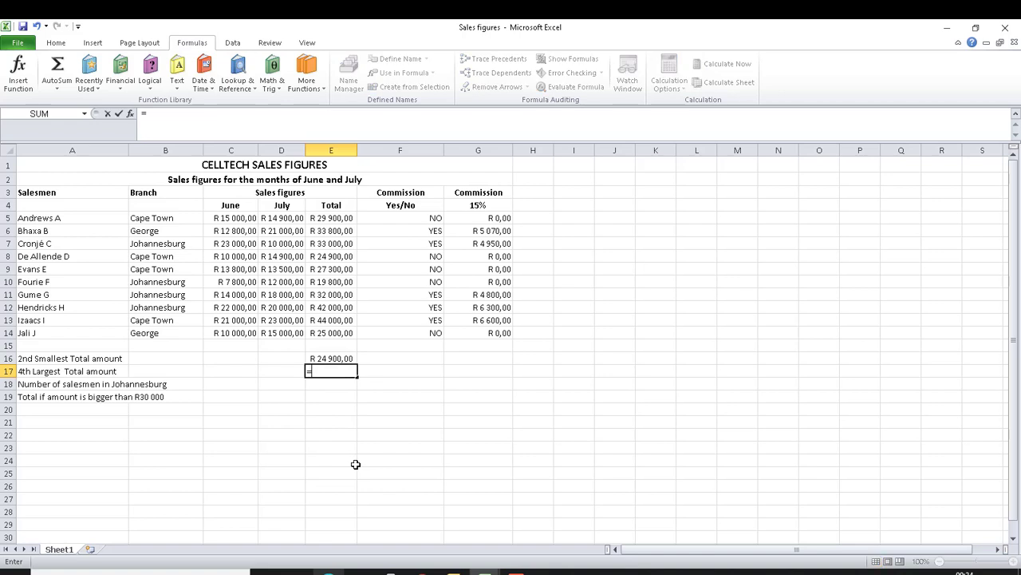
{"action": "type", "text": "LARGE("}
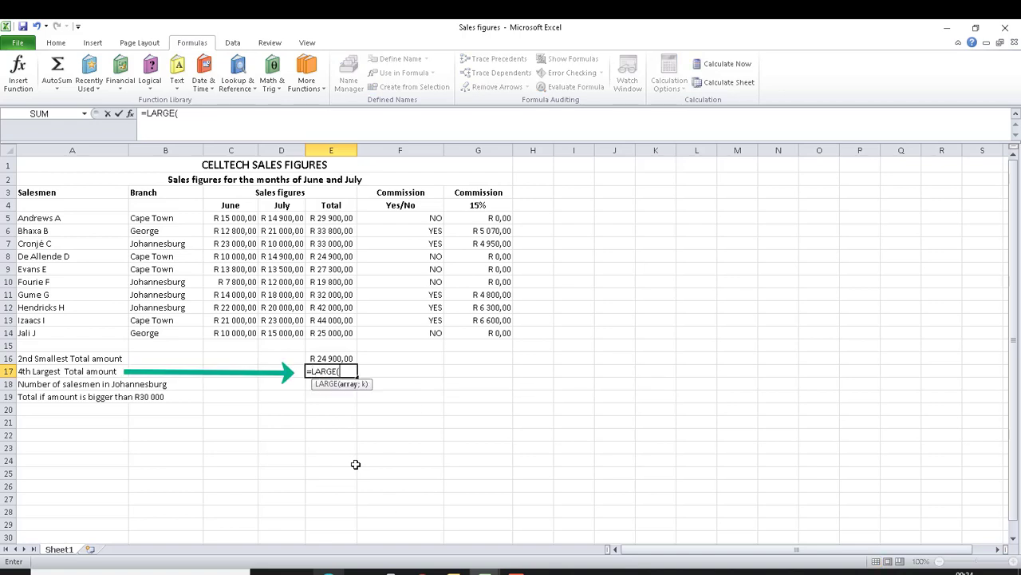
{"action": "left_click_drag", "start_coordinate": [328, 218], "coordinate": [321, 331]}
{"action": "type", "text": ";4"}
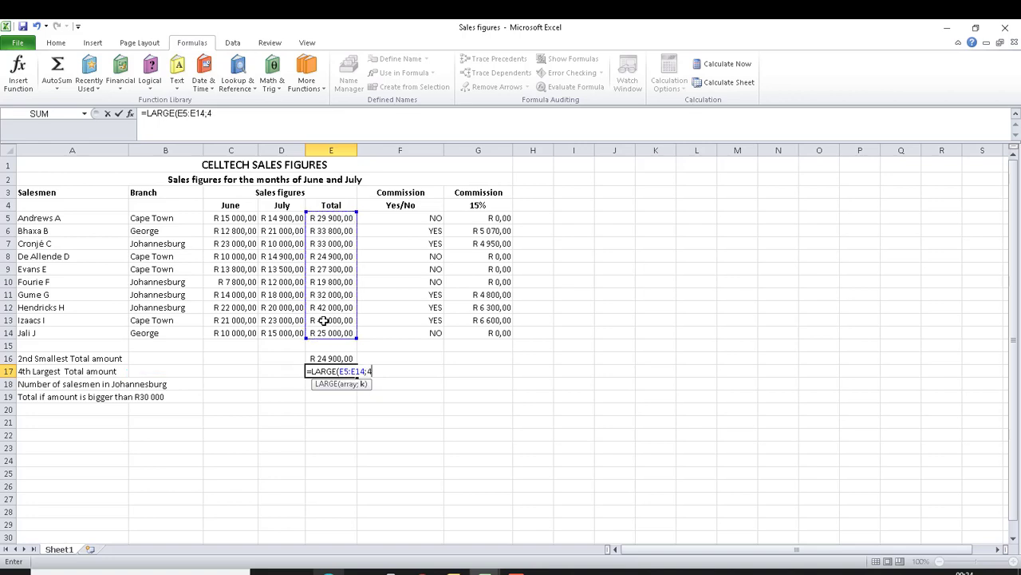
{"action": "type", "text": ")"}
{"action": "key", "text": "Return"}
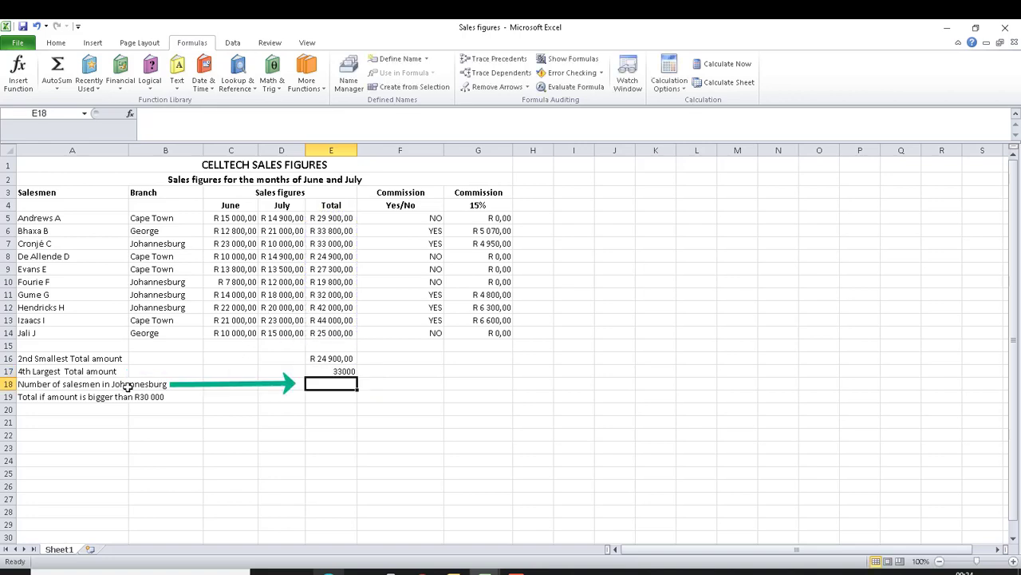
Enter a COUNTIF formula in E18 that counts the branches in B5:B14 matching the criterion "=Johannesburg"
{"action": "type", "text": "="}
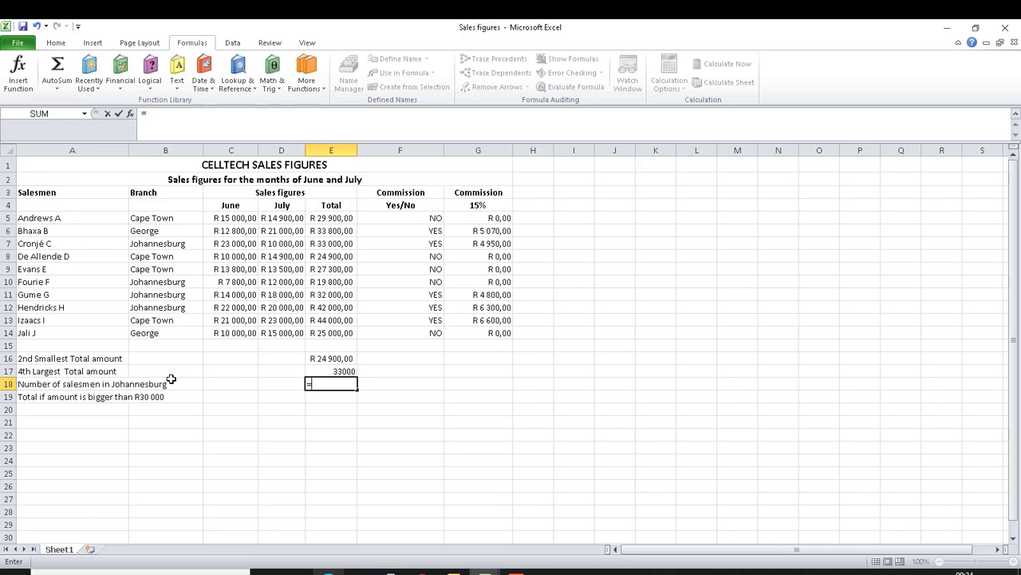
{"action": "type", "text": "CO"}
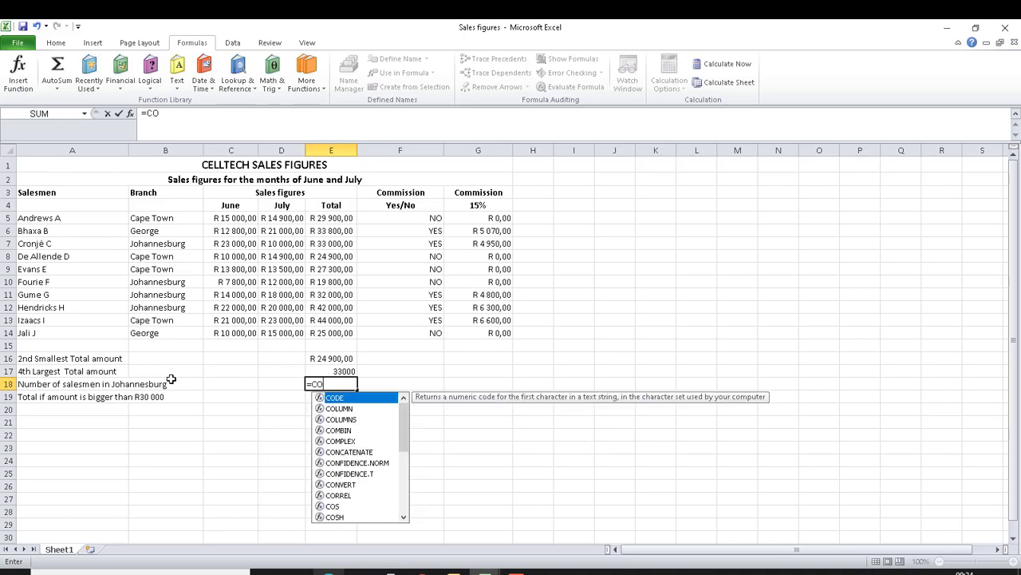
{"action": "type", "text": "UNT"}
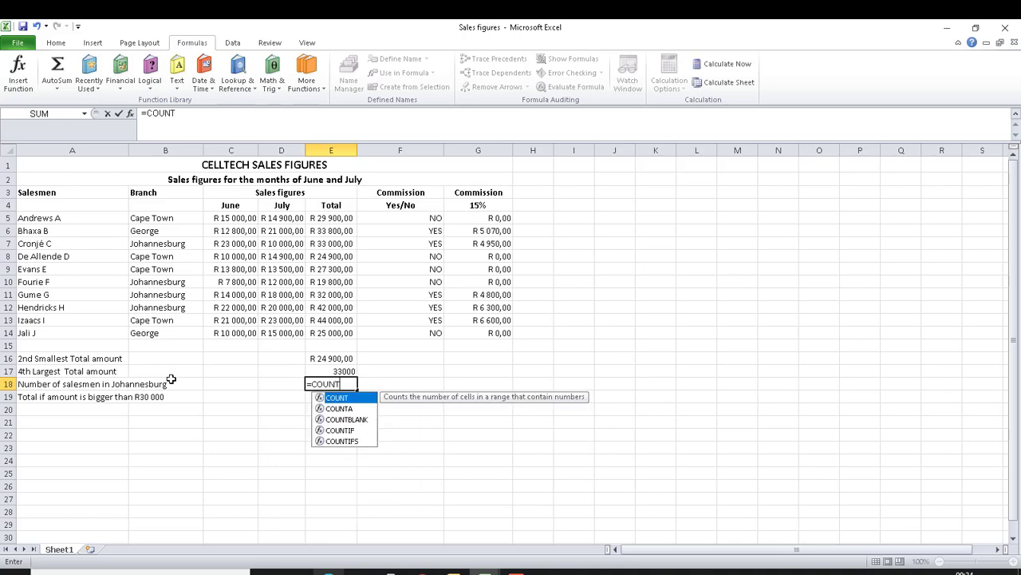
{"action": "double_click", "coordinate": [351, 430]}
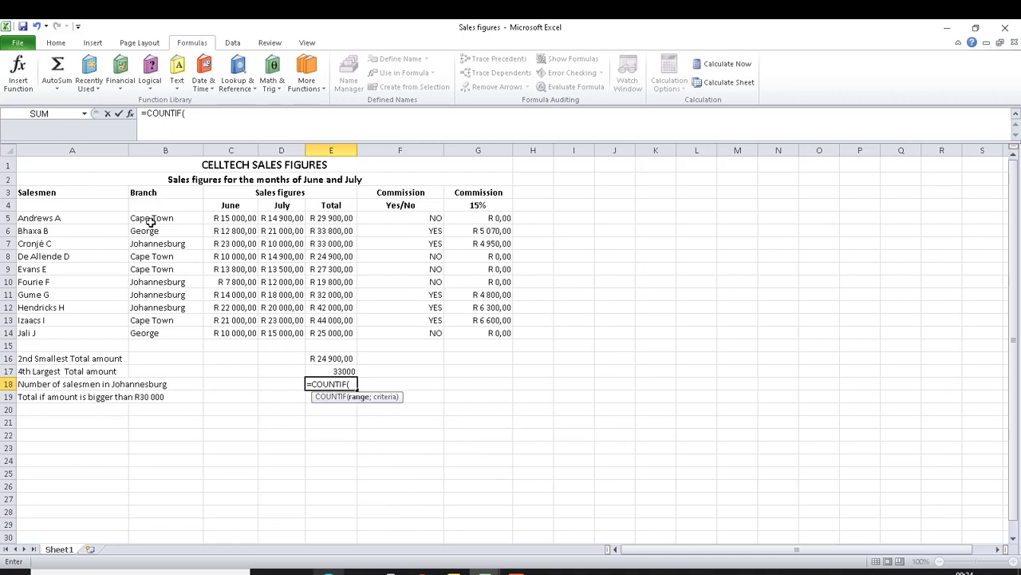
{"action": "left_click_drag", "start_coordinate": [152, 220], "coordinate": [155, 327]}
{"action": "type", "text": ";\"="}
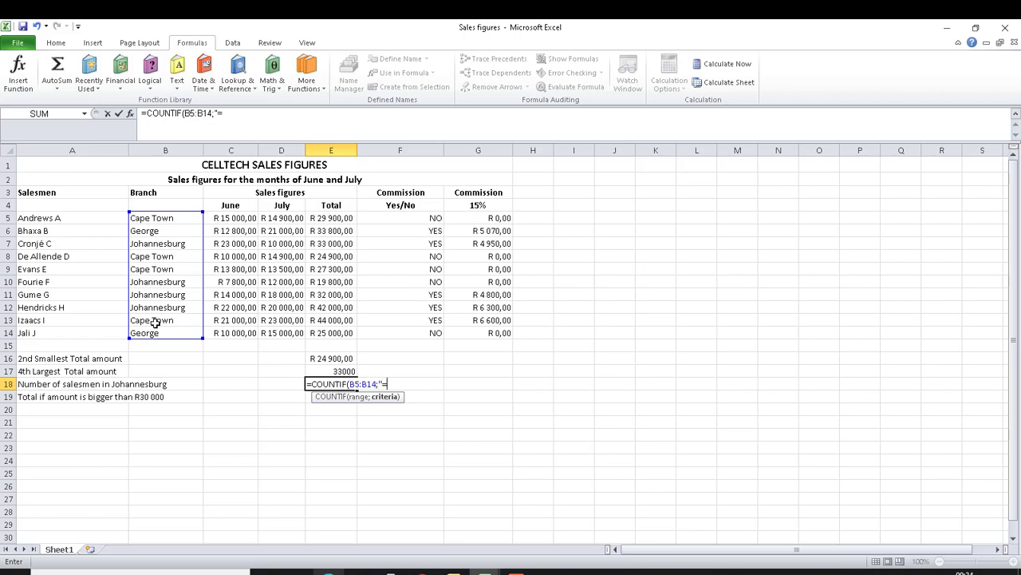
{"action": "type", "text": "Johannesburg"}
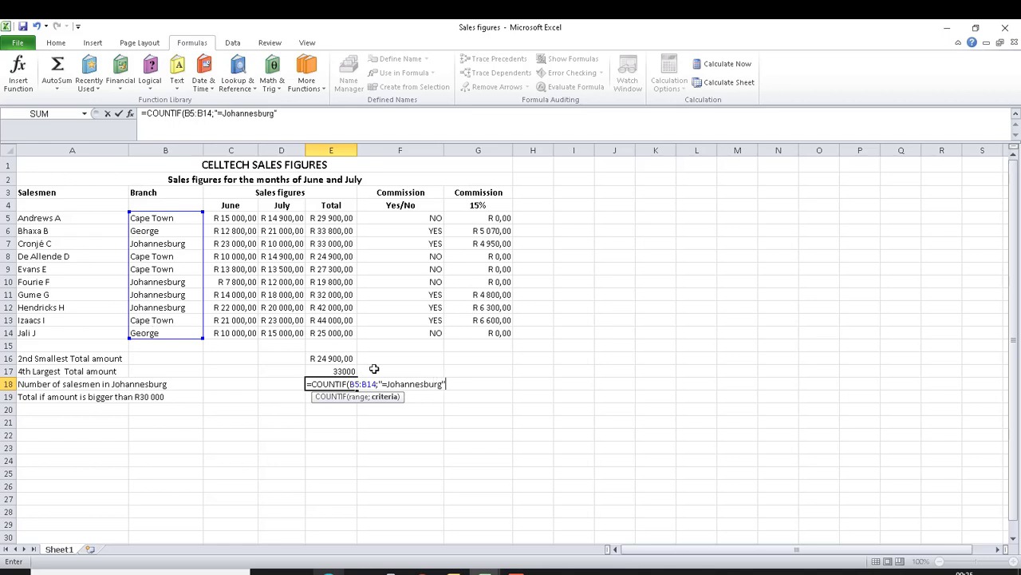
{"action": "left_click_drag", "start_coordinate": [391, 386], "coordinate": [439, 386]}
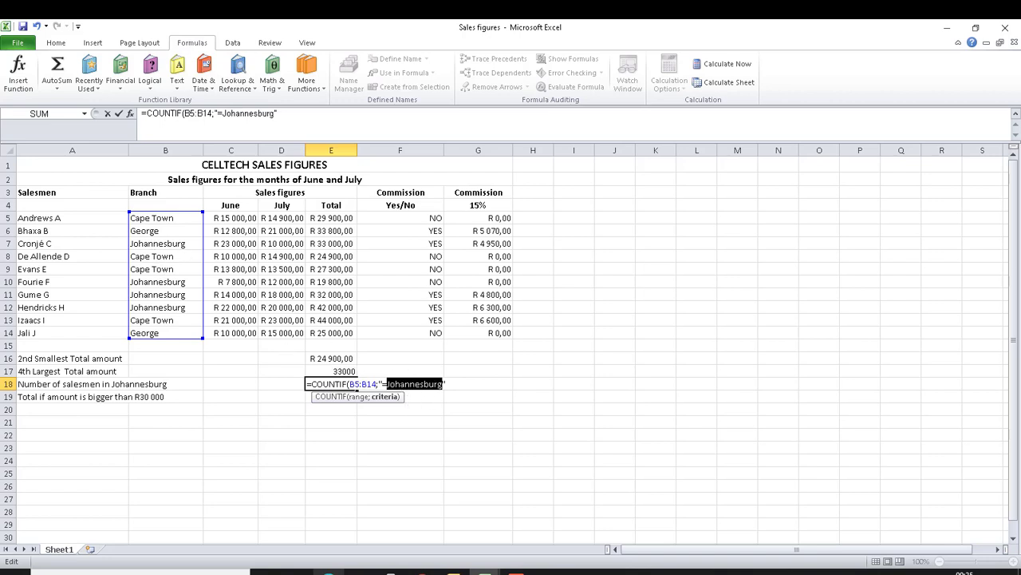
{"action": "left_click", "coordinate": [447, 385]}
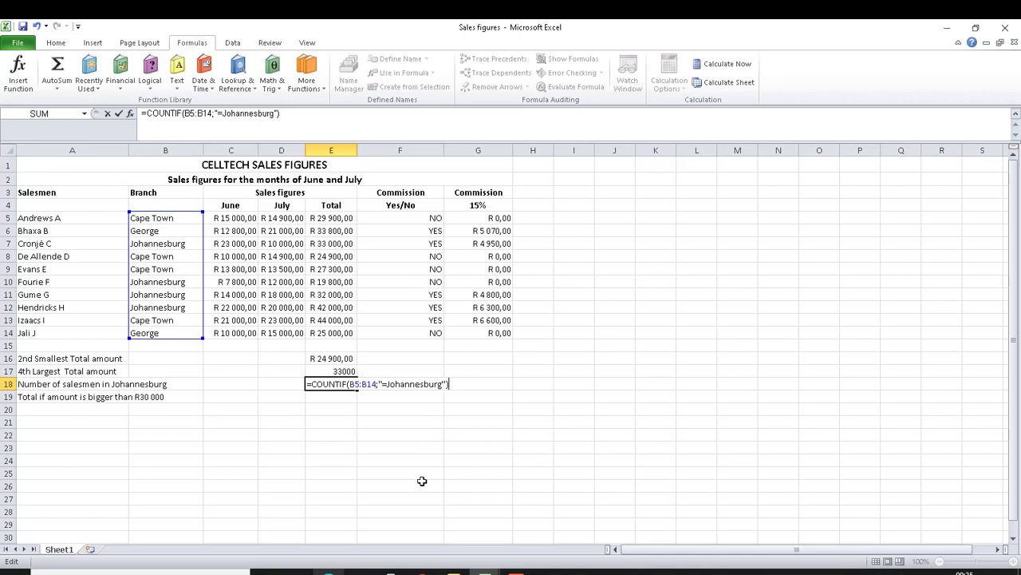
{"action": "key", "text": "Return"}
{"action": "left_click", "coordinate": [337, 384]}
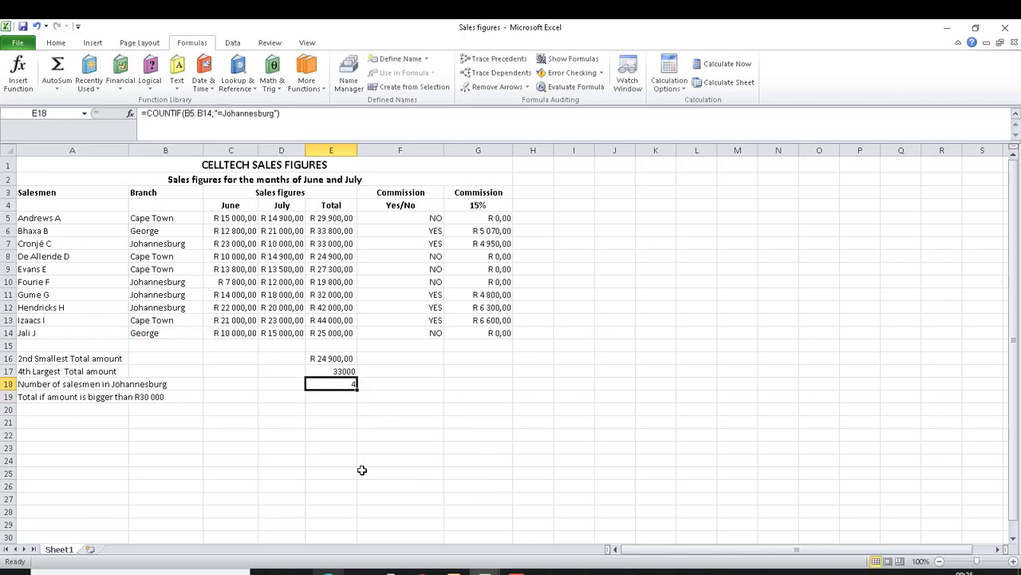
Enter a SUMIF formula in E19 that adds the totals in E5:E14 meeting the criterion ">30000"
{"action": "left_click", "coordinate": [314, 399]}
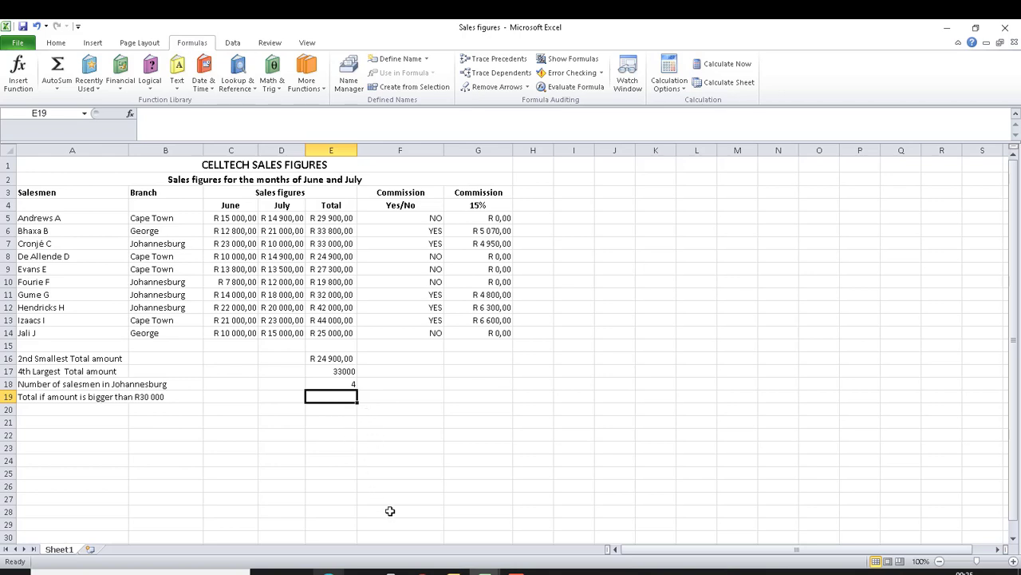
{"action": "type", "text": "=sumi"}
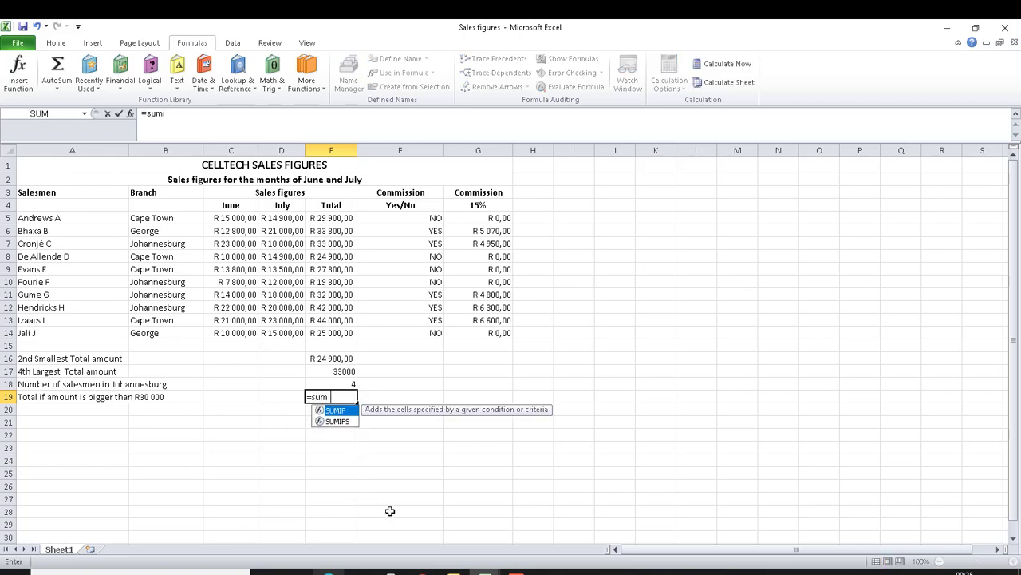
{"action": "type", "text": "f("}
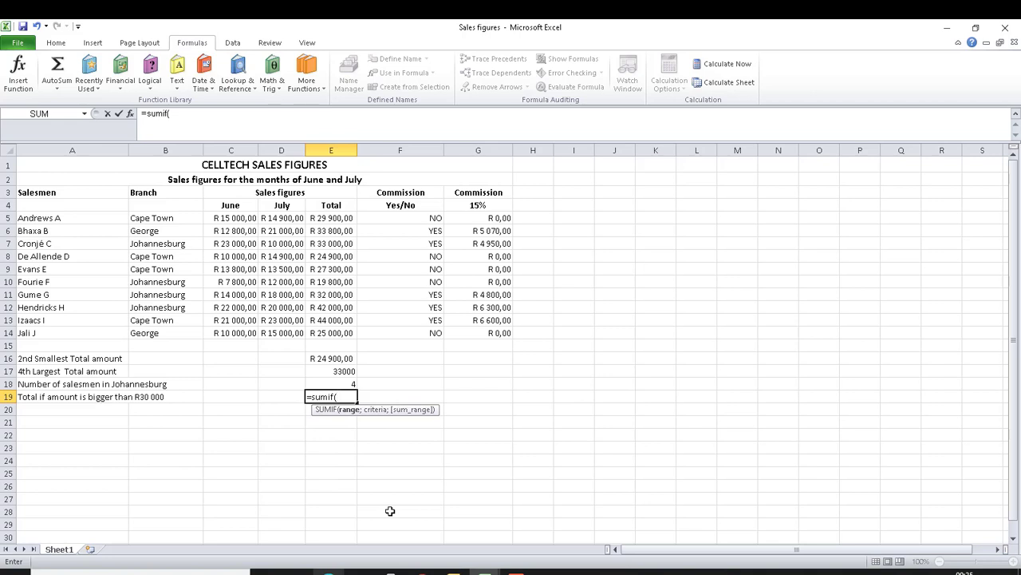
{"action": "left_click_drag", "start_coordinate": [324, 218], "coordinate": [329, 339]}
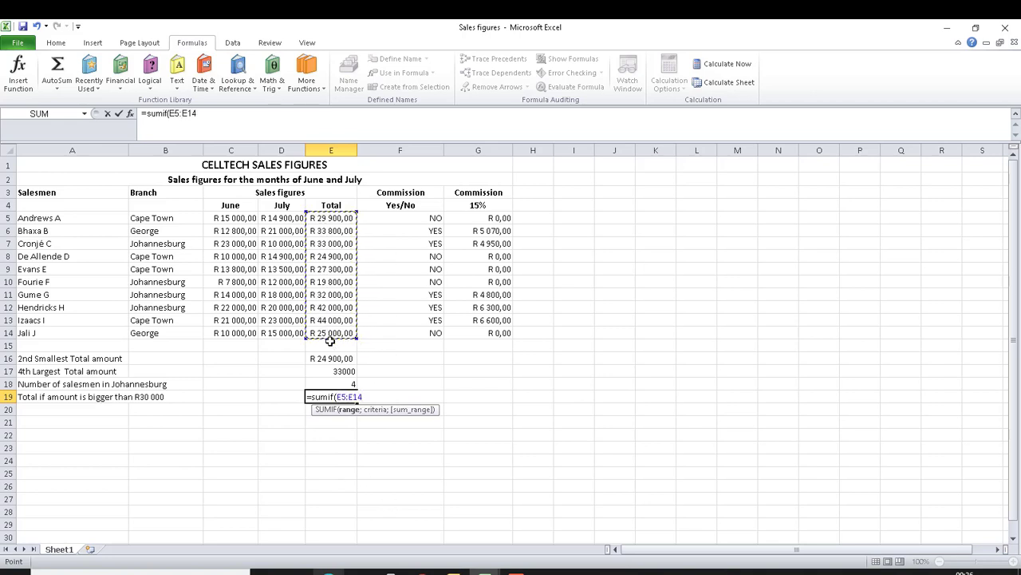
{"action": "type", "text": ";"}
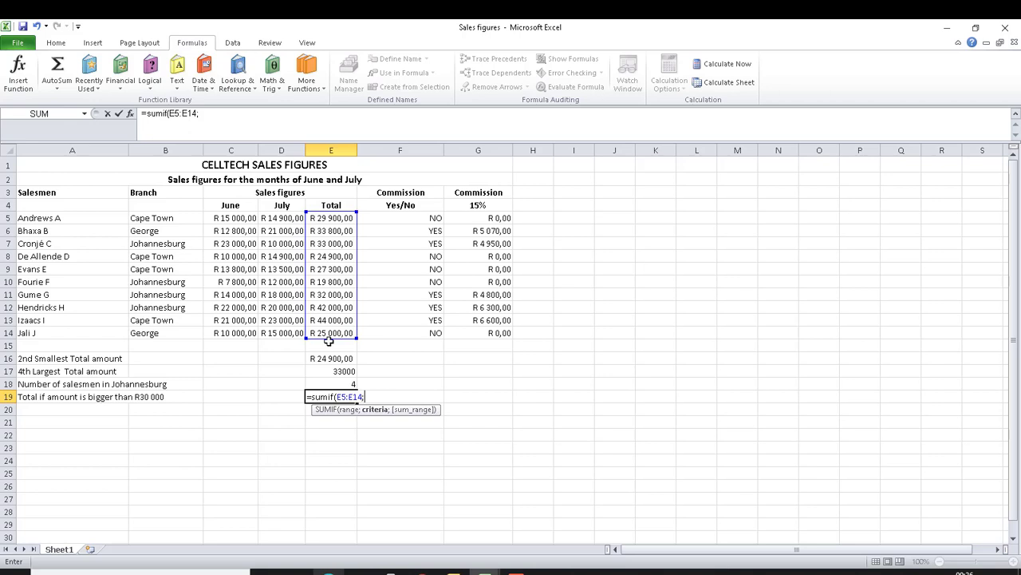
{"action": "type", "text": "\">30000\""}
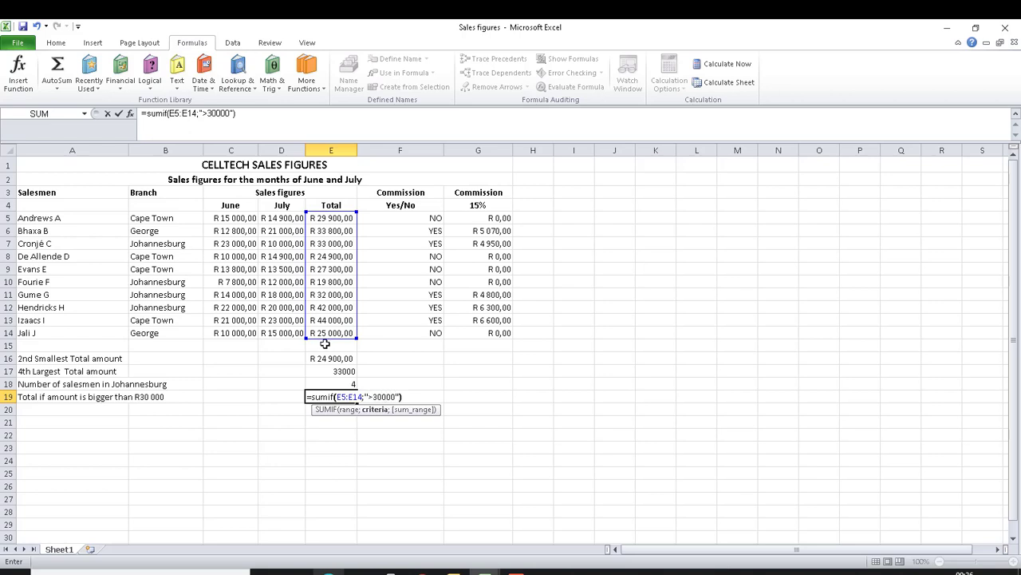
{"action": "key", "text": "Return"}
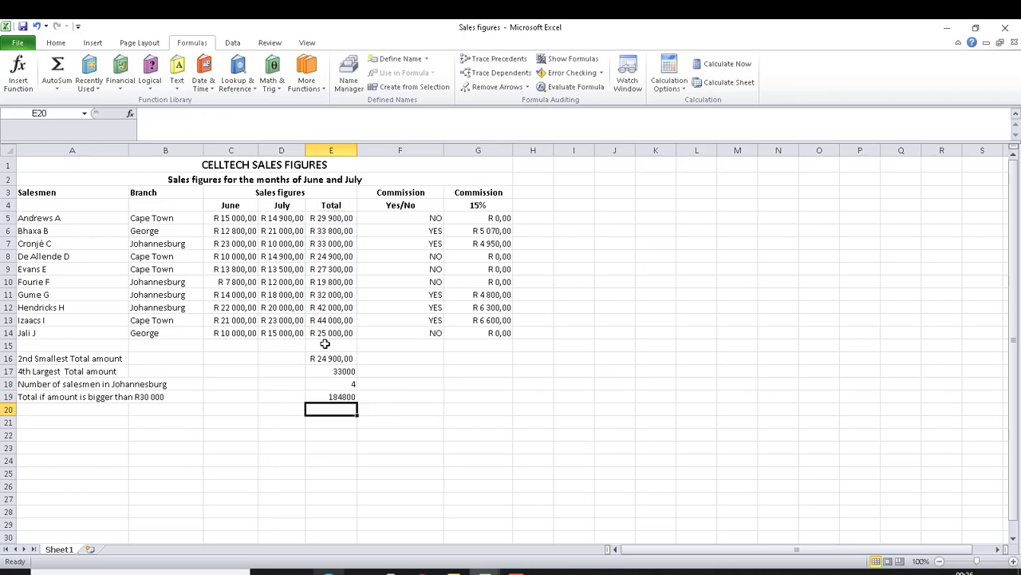
{"action": "left_click", "coordinate": [338, 396]}
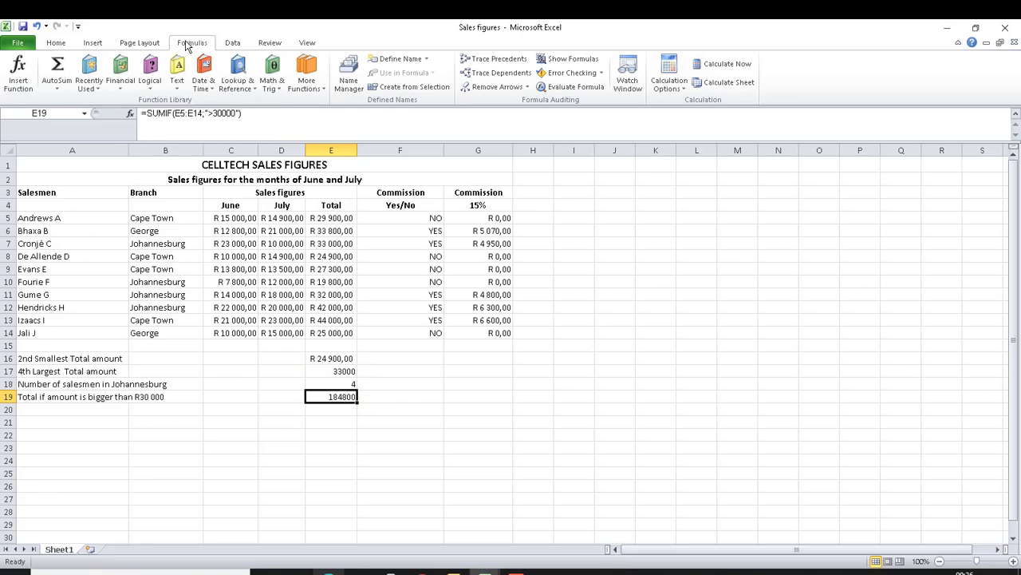
Show the sheet's formulas, compare them with the calculated results, and leave the formulas displayed with cell F21 selected
{"action": "left_click", "coordinate": [595, 61]}
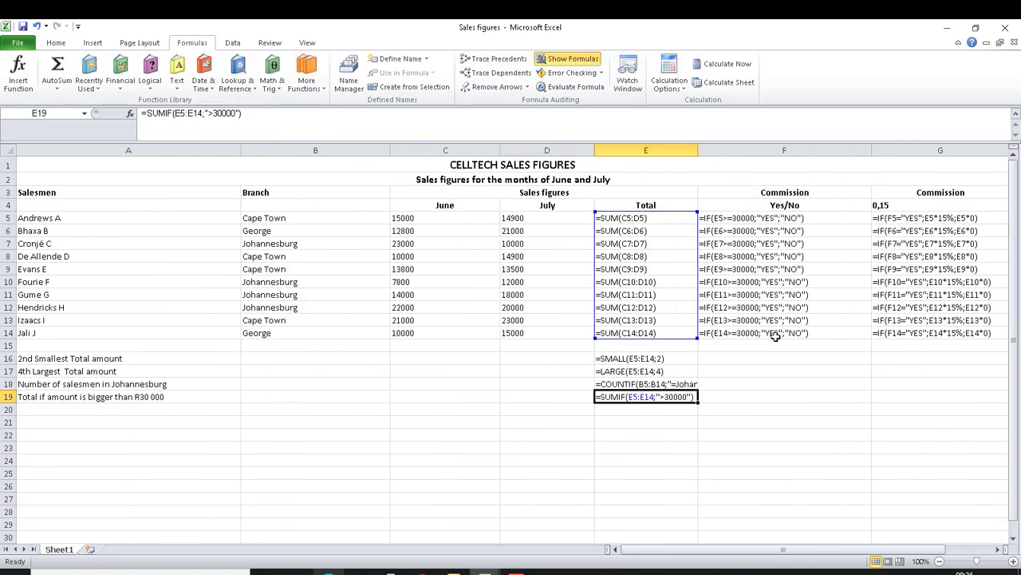
{"action": "left_click_drag", "start_coordinate": [798, 550], "coordinate": [846, 551]}
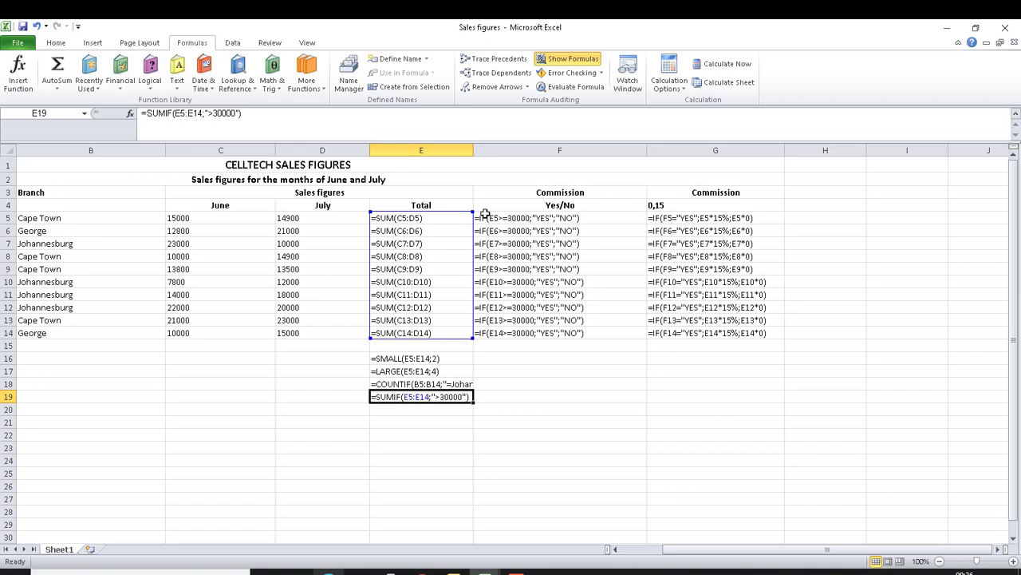
{"action": "left_click", "coordinate": [485, 216]}
{"action": "left_click", "coordinate": [567, 59]}
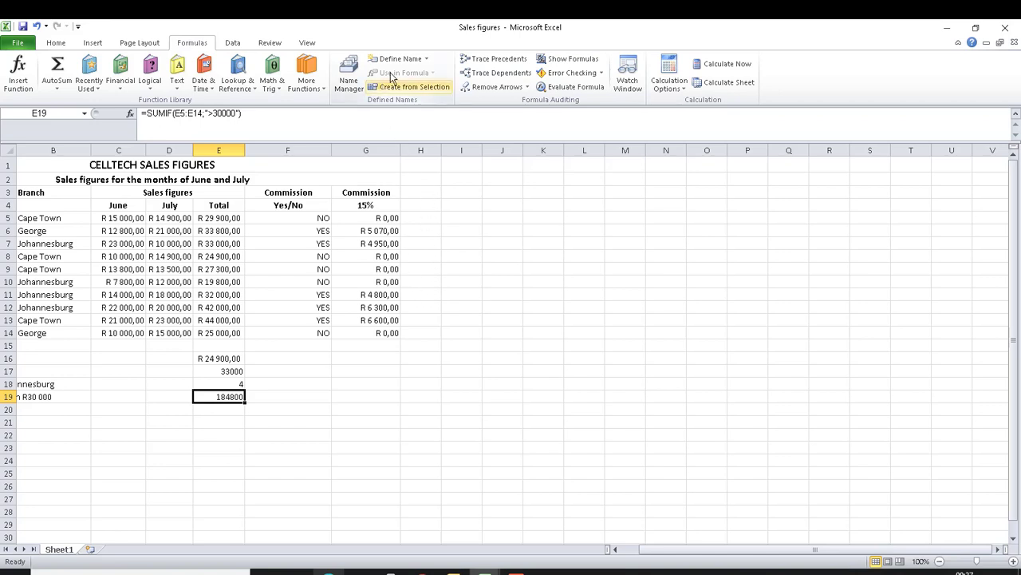
{"action": "left_click", "coordinate": [558, 60]}
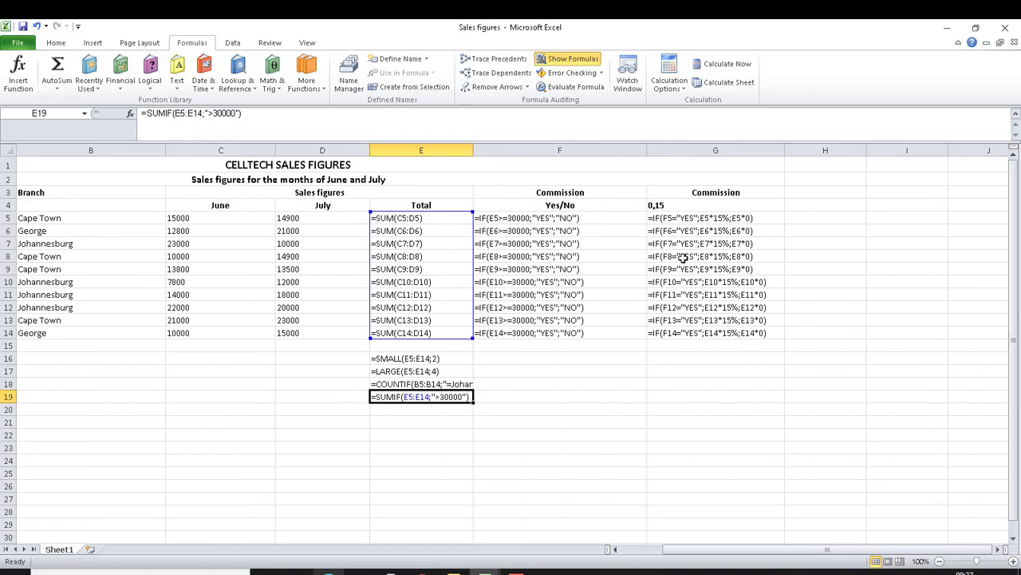
{"action": "left_click", "coordinate": [549, 428]}
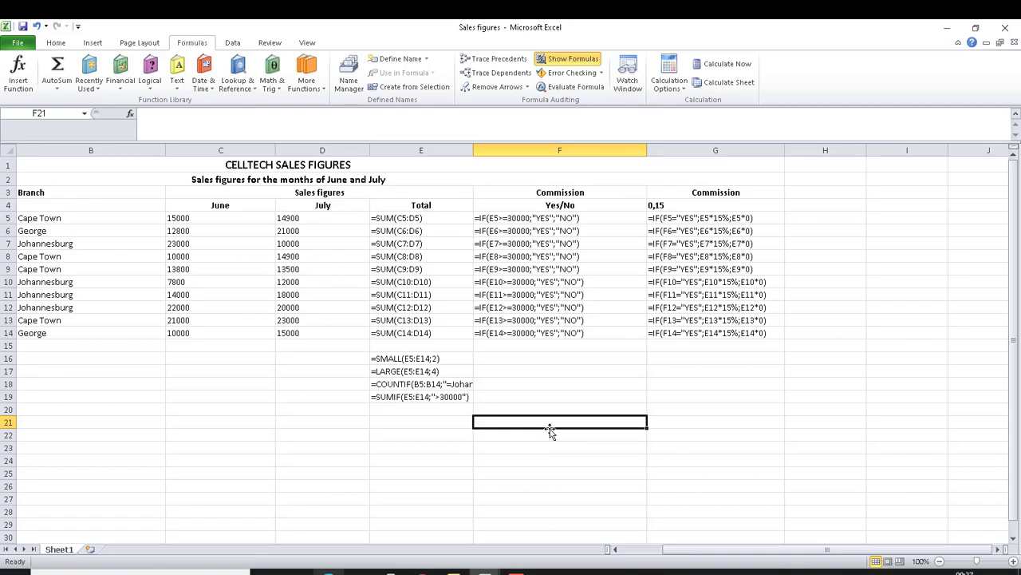